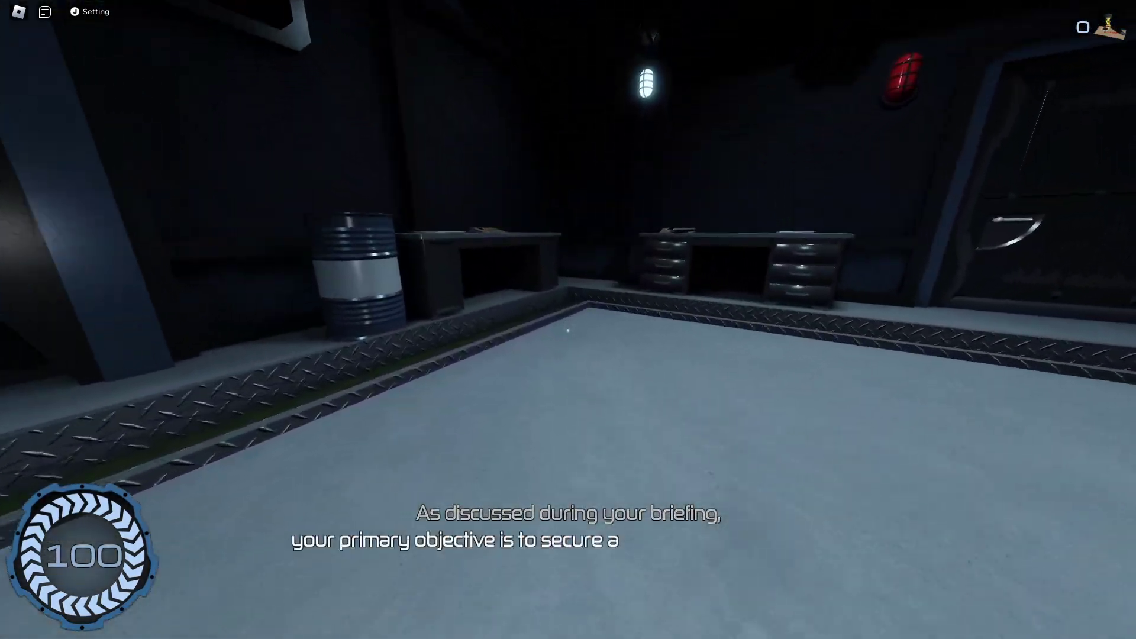
- Loot the desk drawers for cash and a Code Breacher card
key("e")
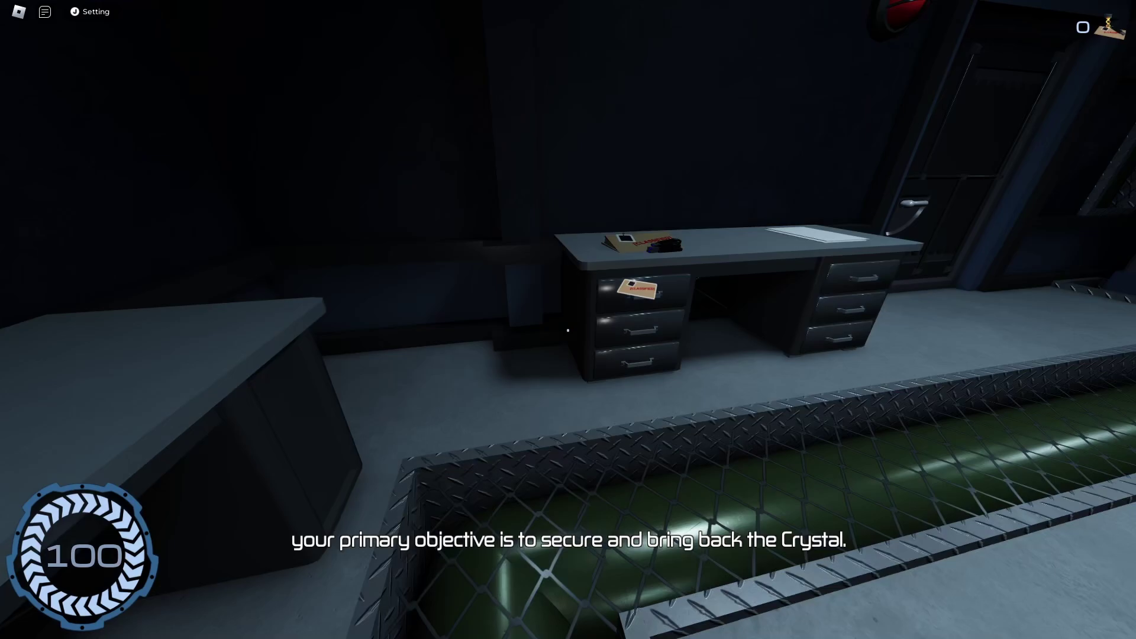
key("e")
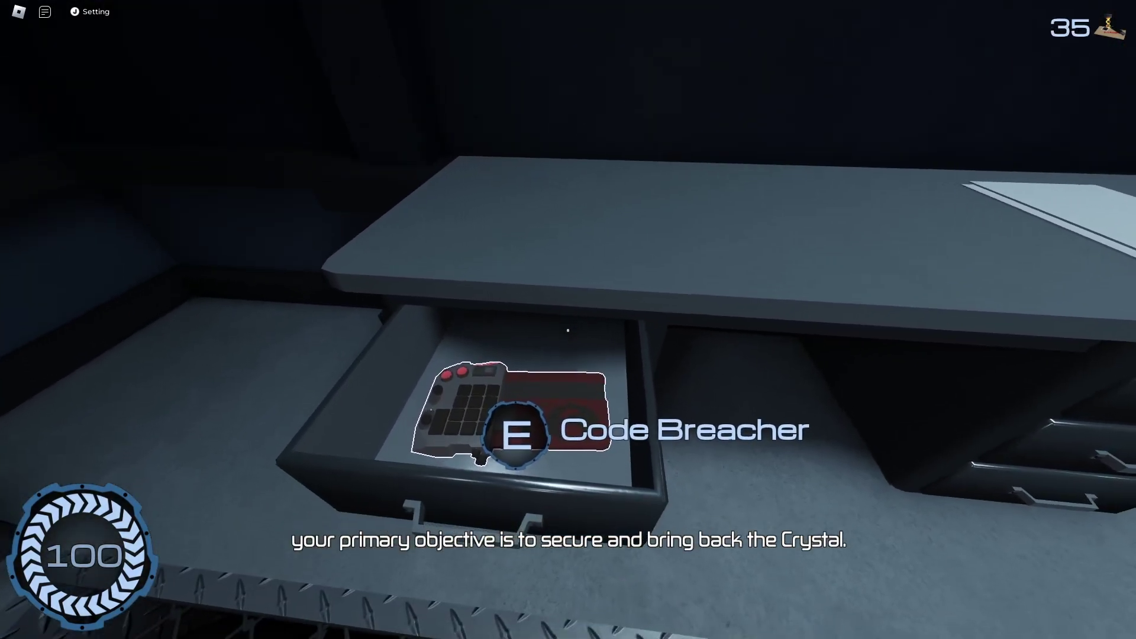
key("e")
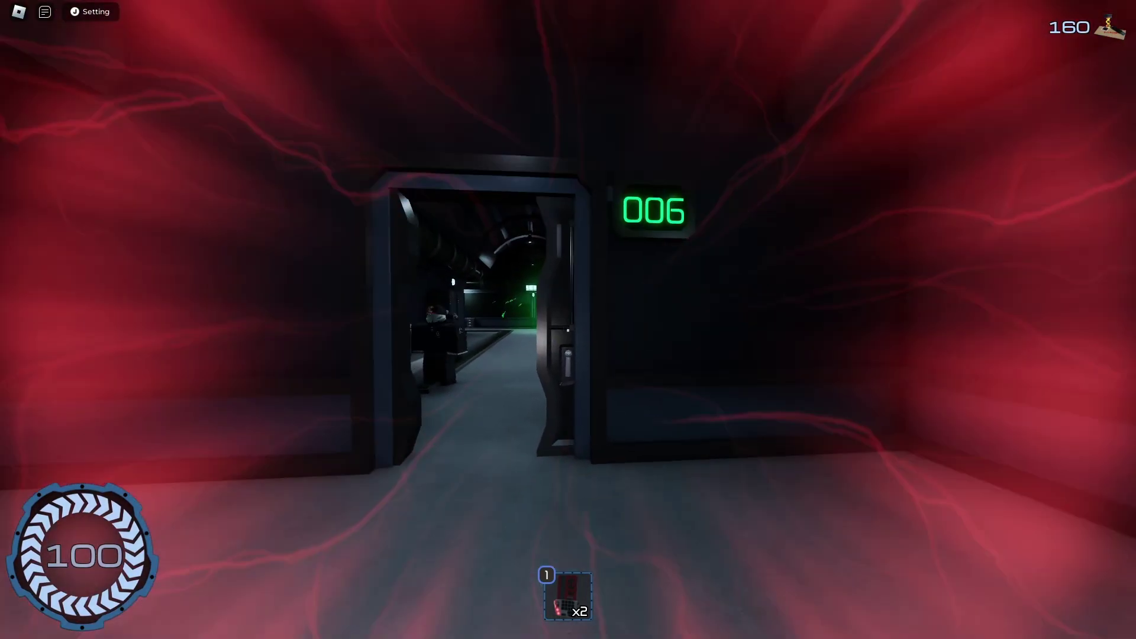
- Hide in a locker until the entity passes, then leave and run through door 006
key("e")
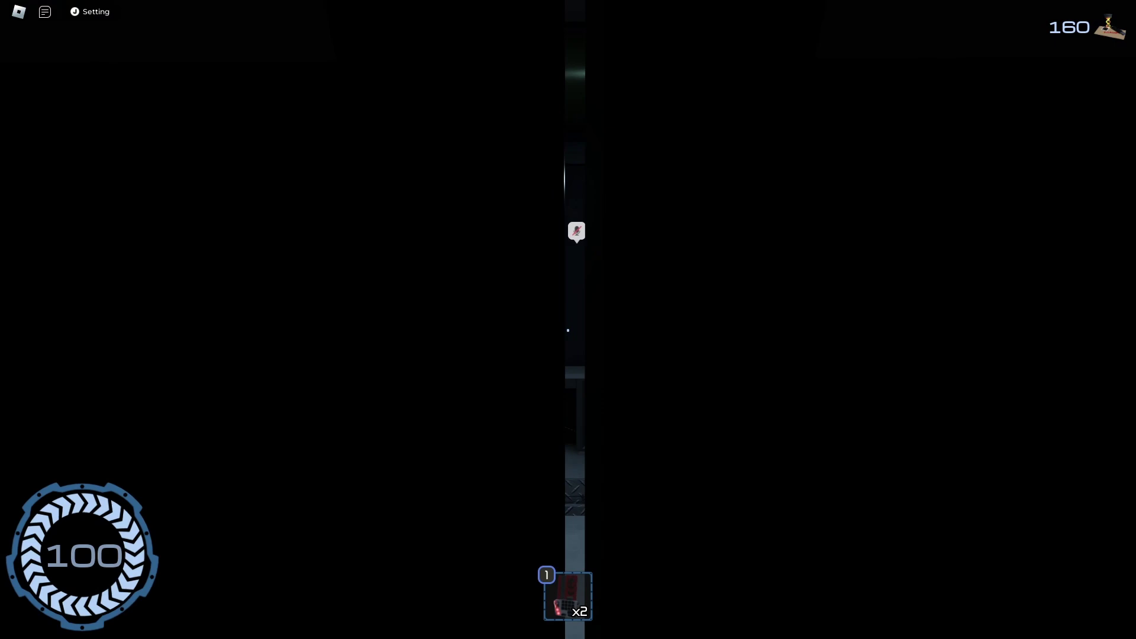
key("e")
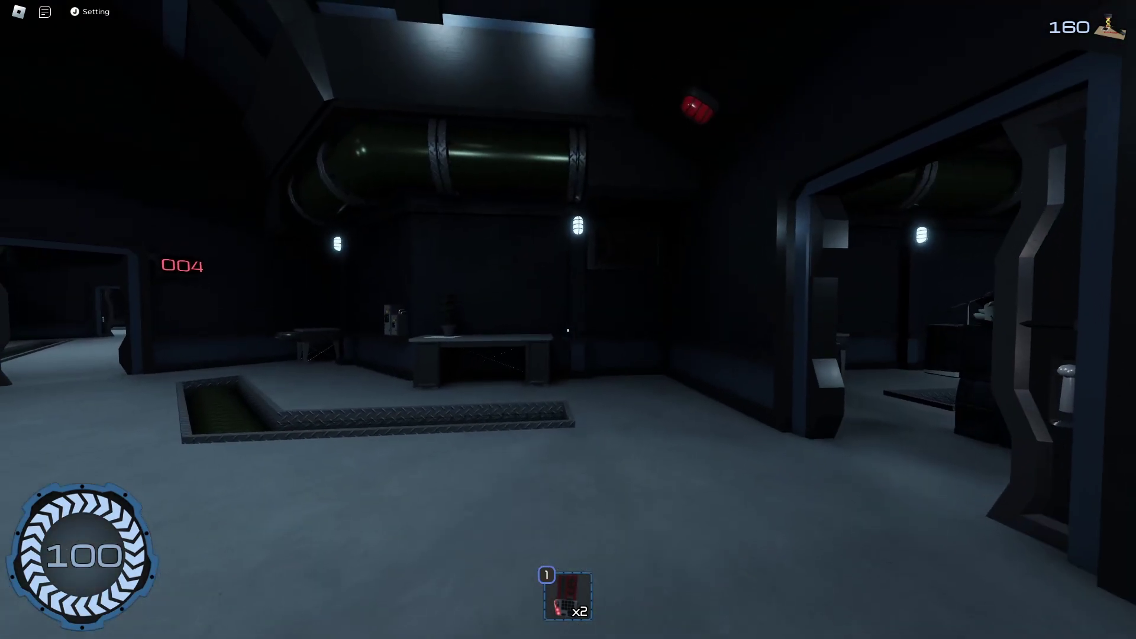
key("w")
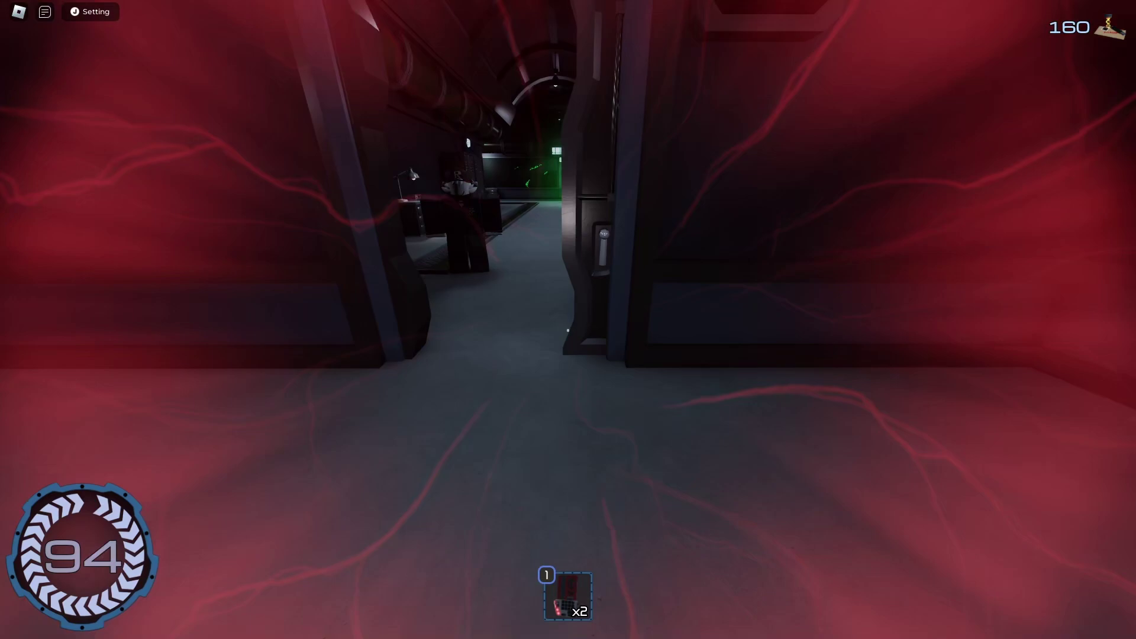
key("w")
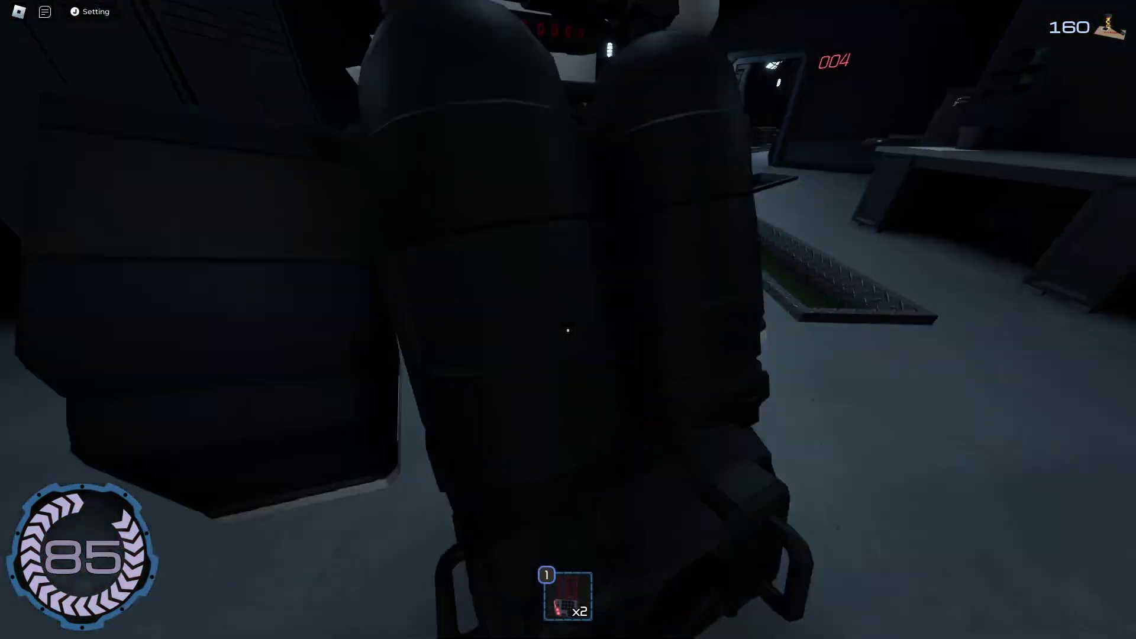
- Run down the corridor into the valve-pipe room and on toward the microscope desk
key("w")
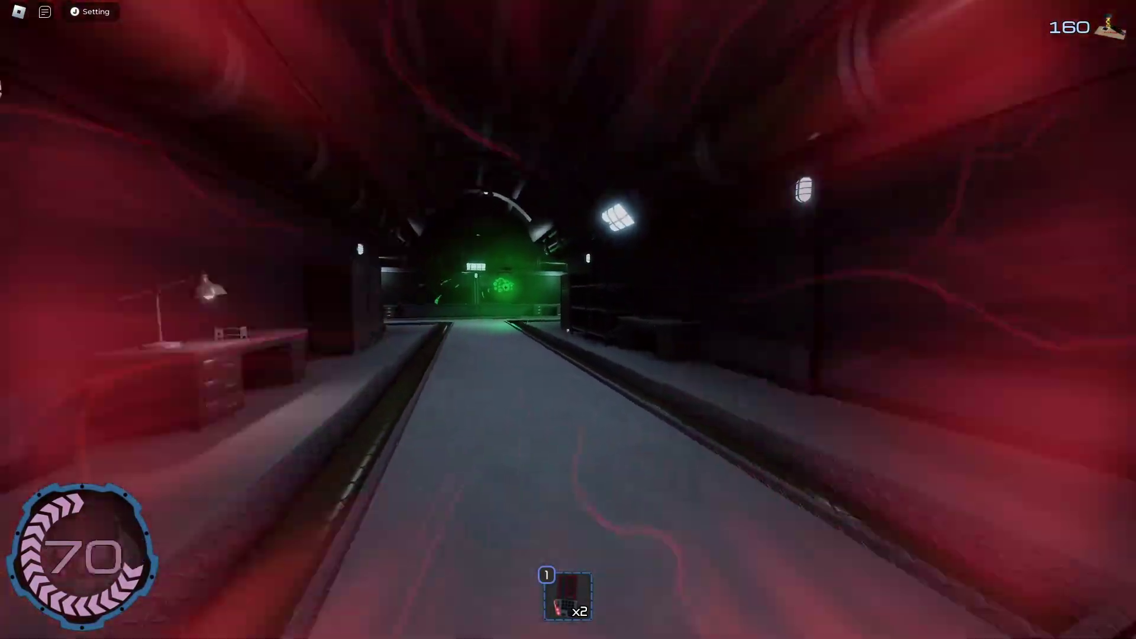
key("w")
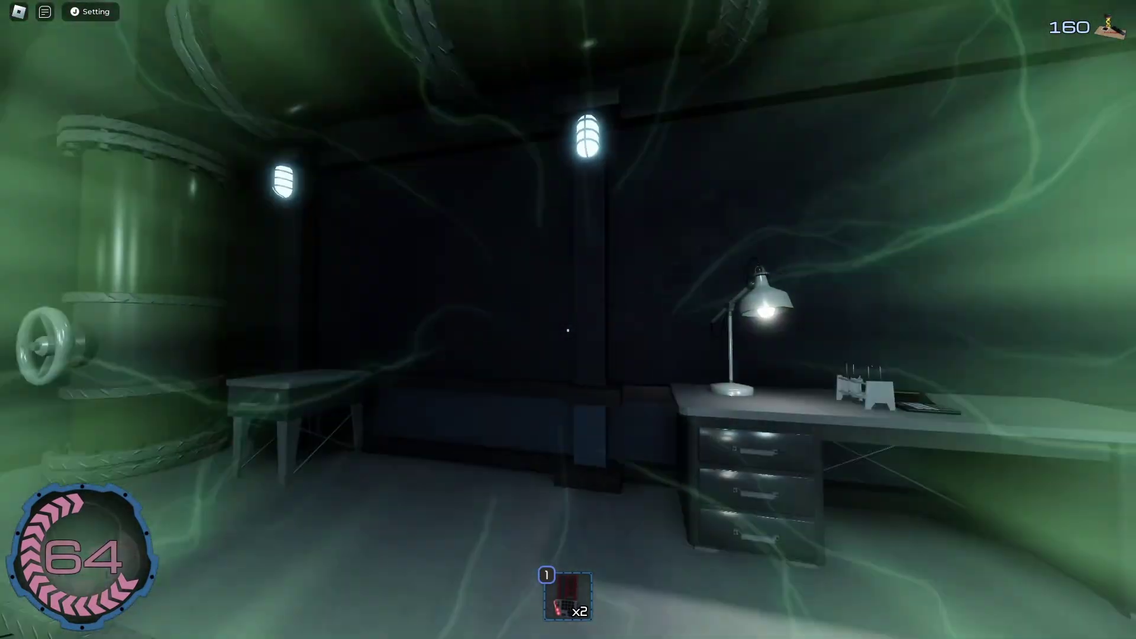
key("w")
key("w")
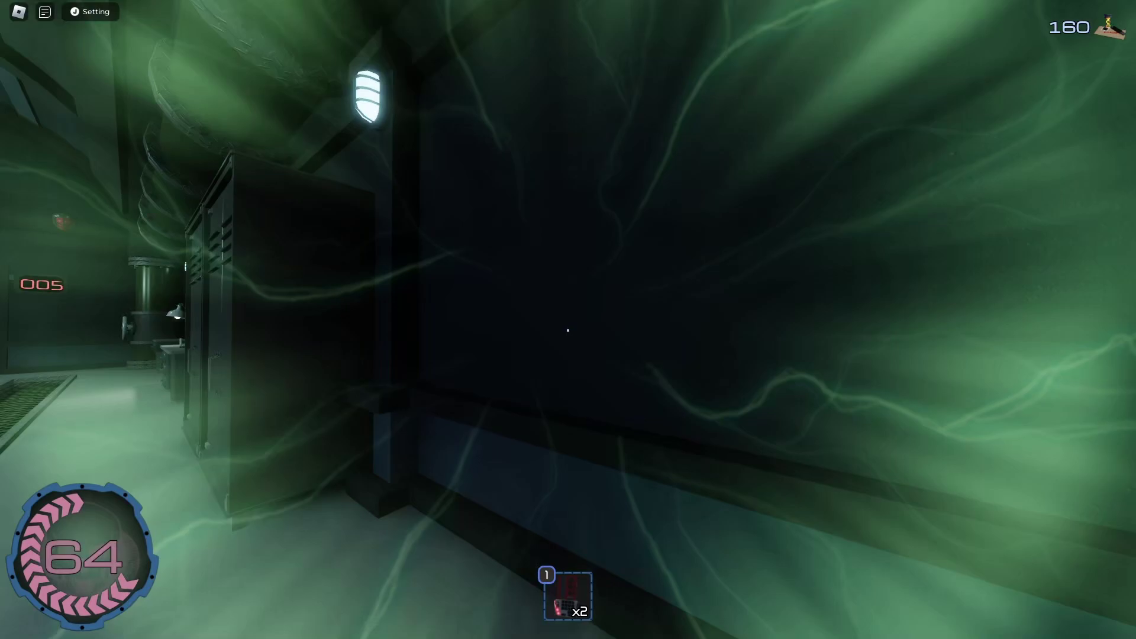
key("w")
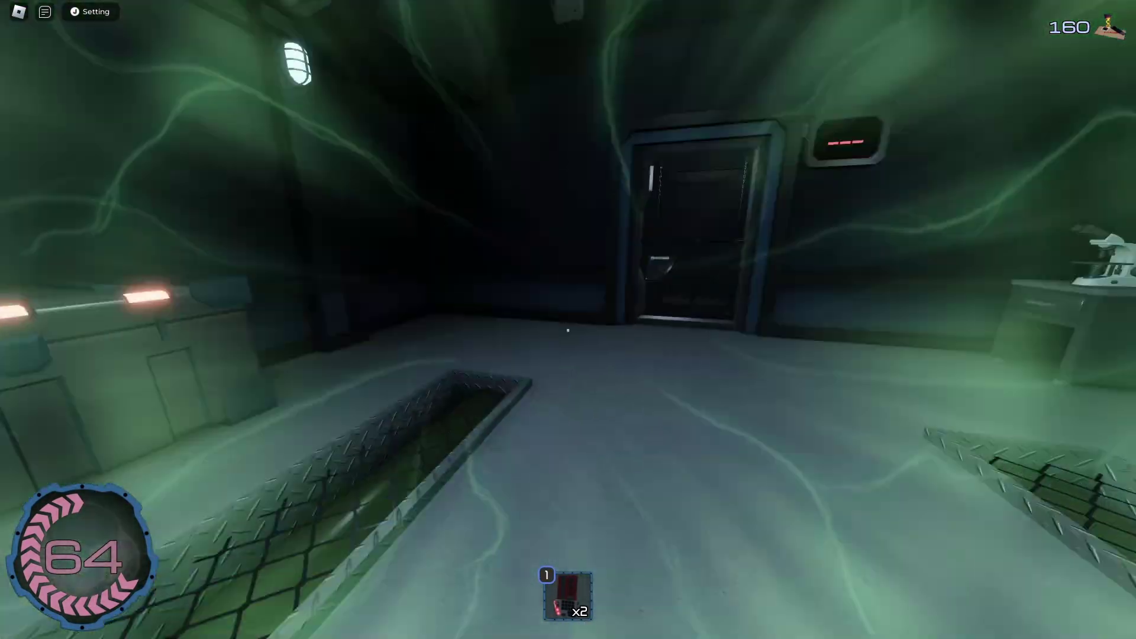
key("w")
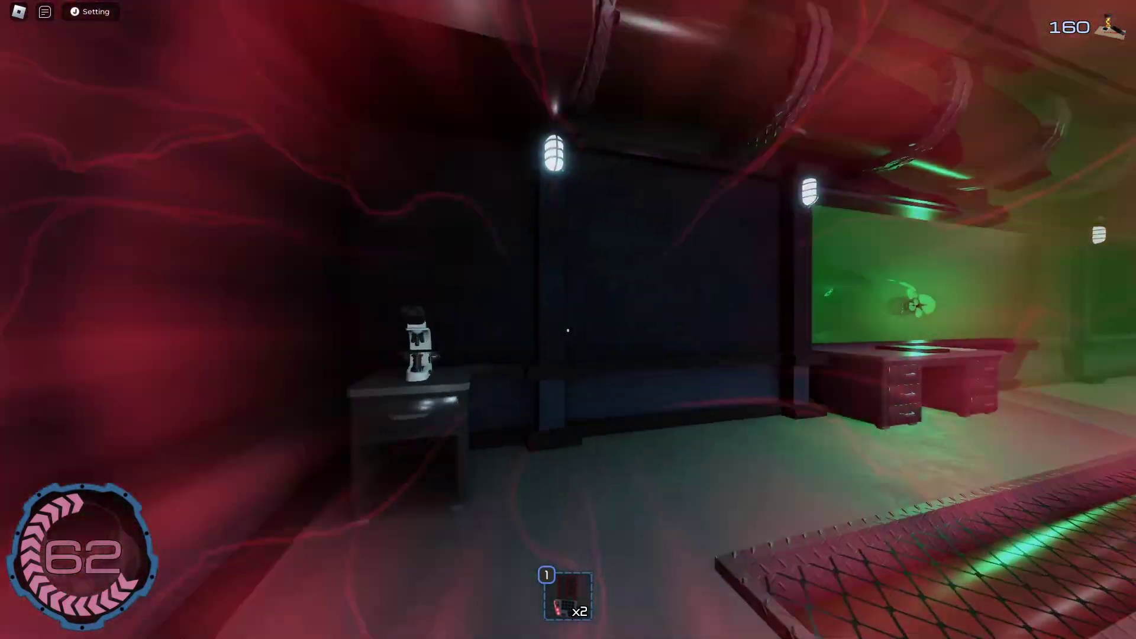
- Head back along the long tunnel toward door 007
key("w")
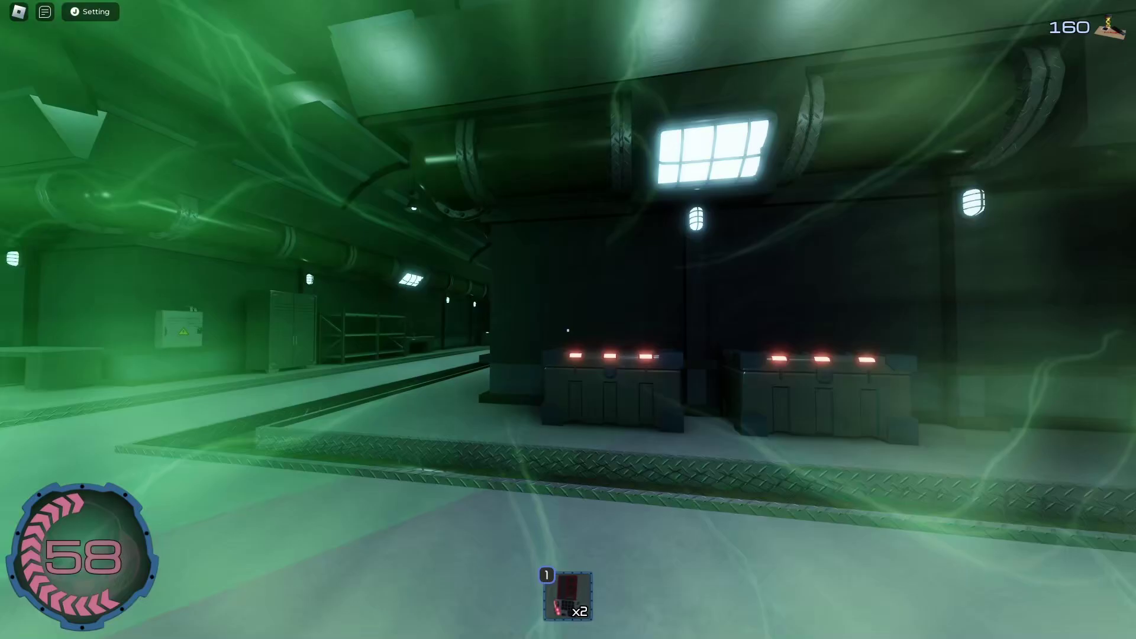
key("w")
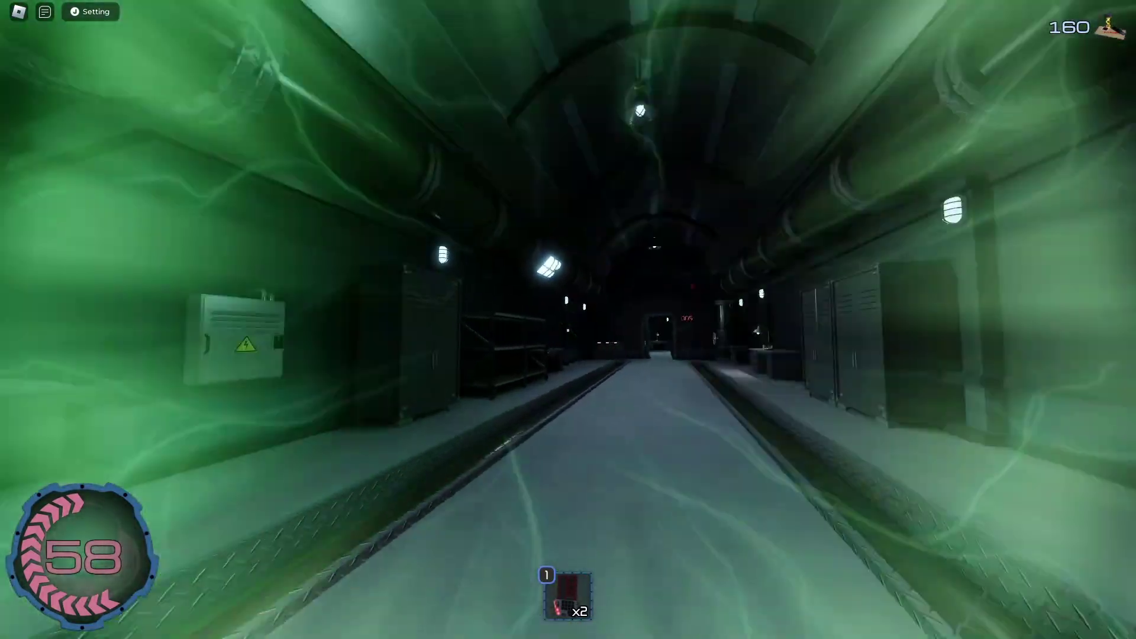
key("w")
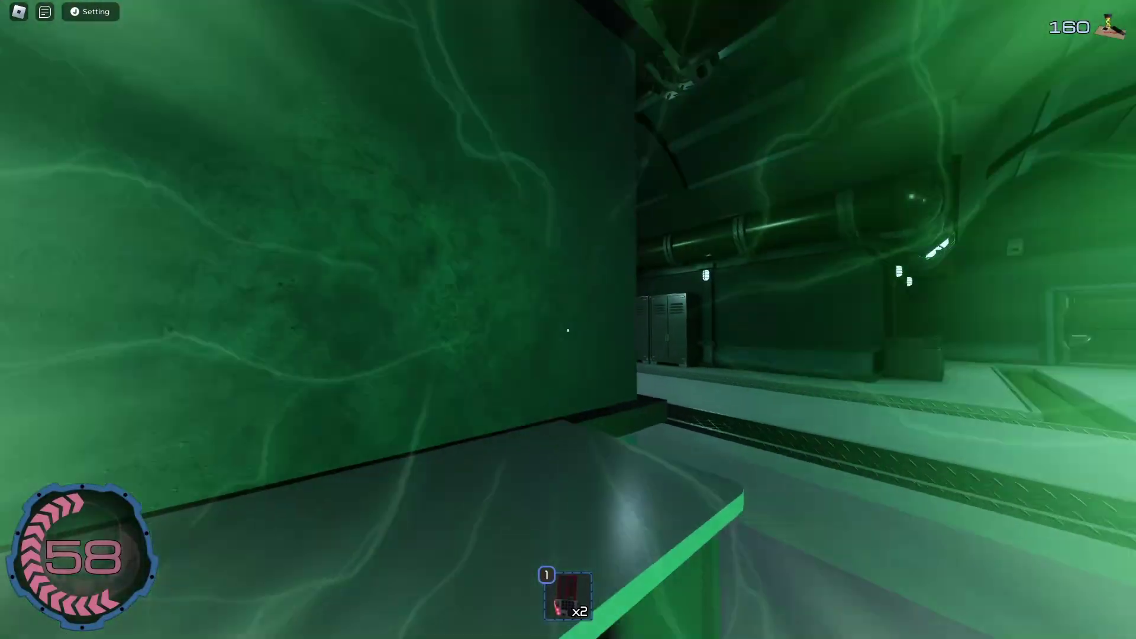
key("w")
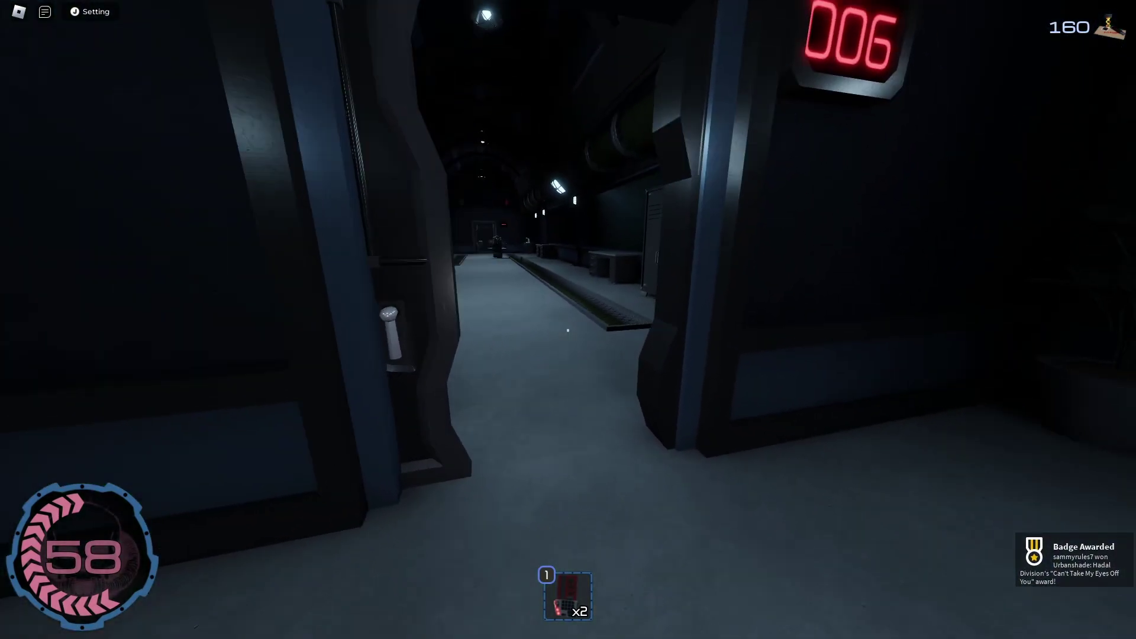
- Enter room 006 and collect the item and money from the microscope desk
key("w")
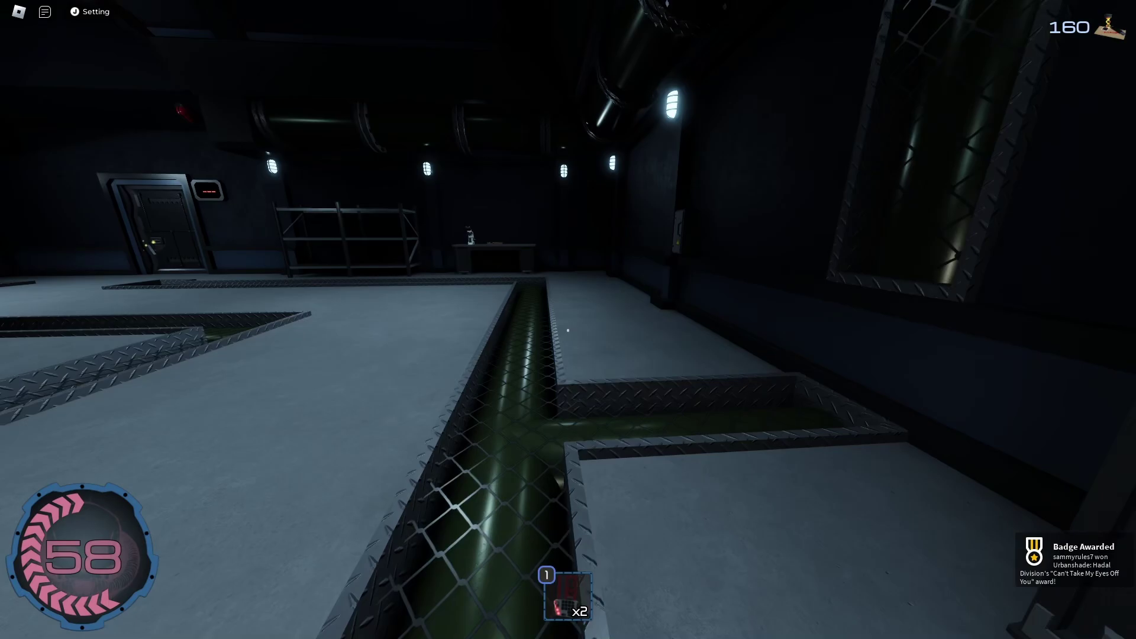
key("w")
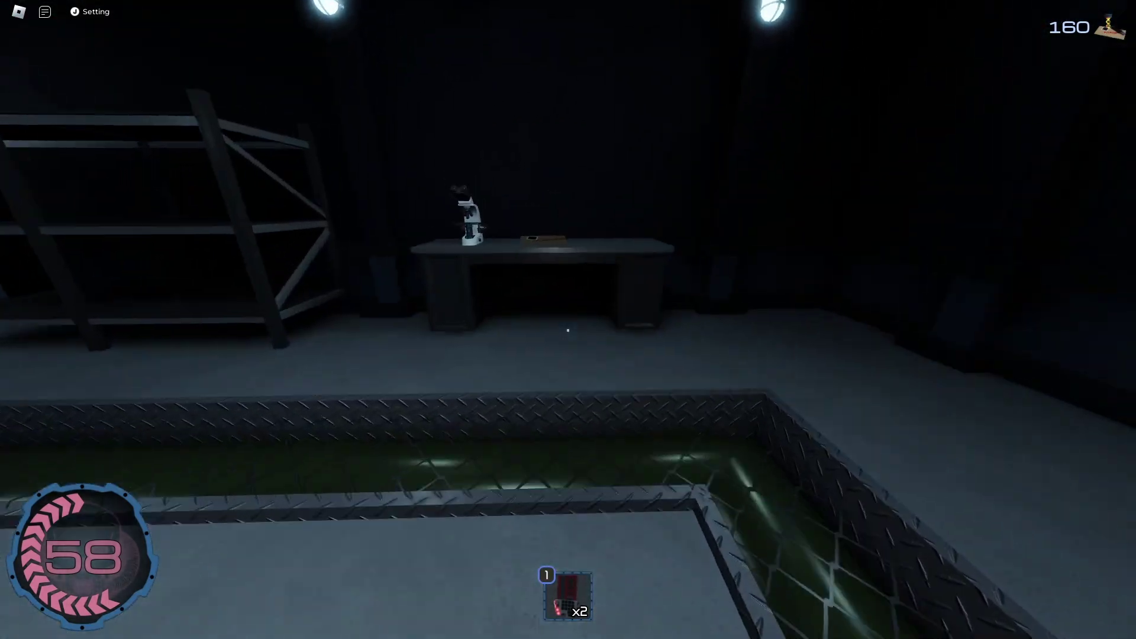
key("e")
key("w")
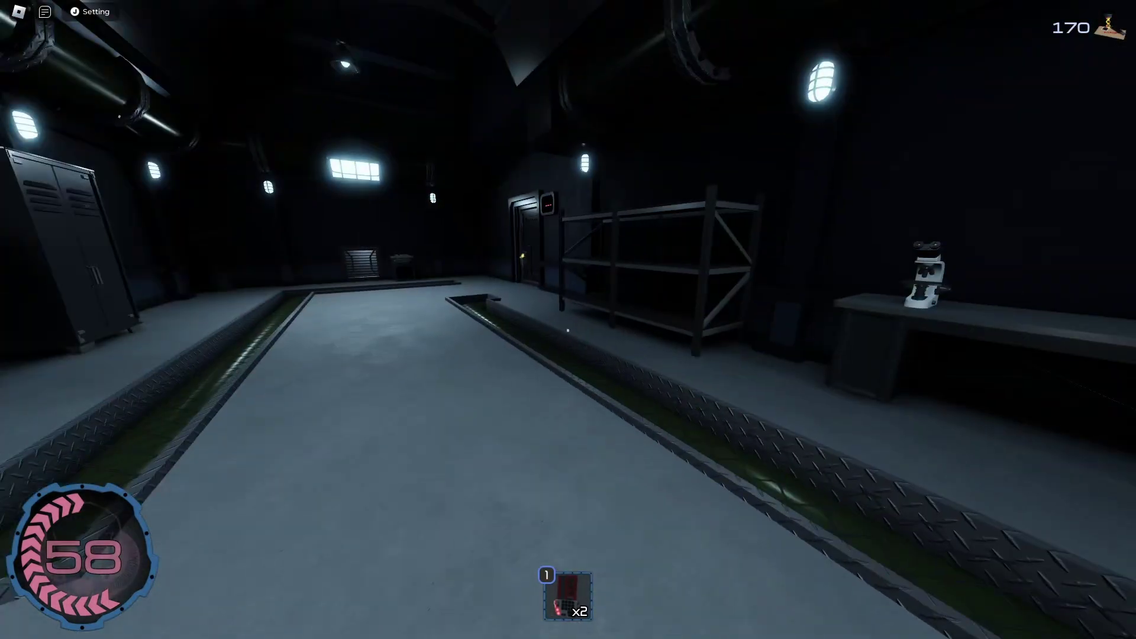
- Go through the metal door and swipe the keycard on the next door's reader
key("w")
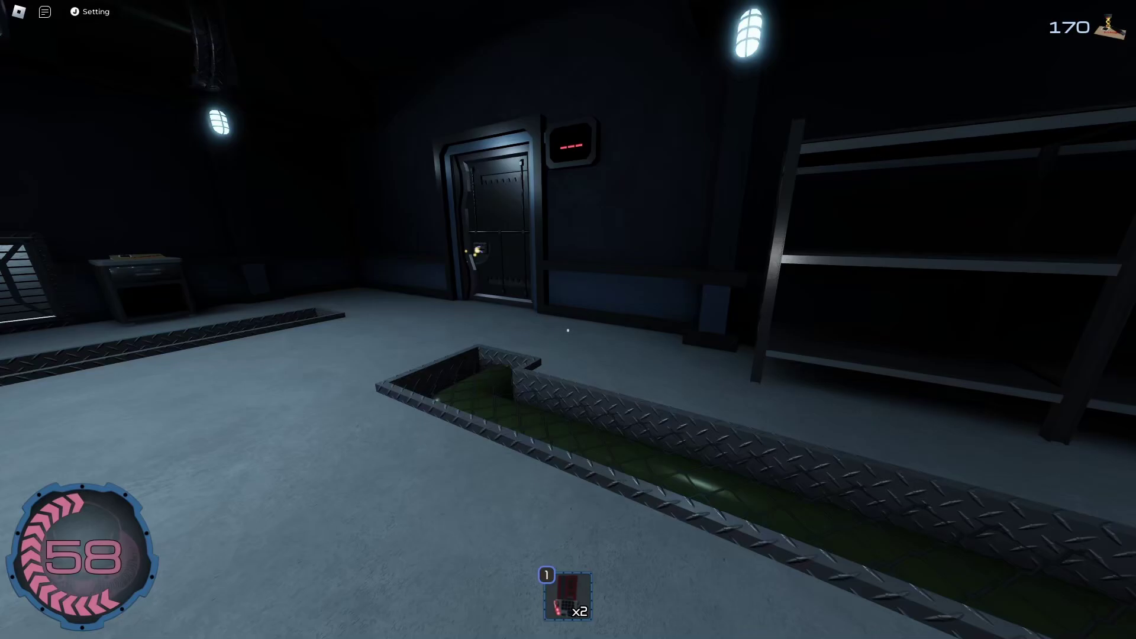
key("w")
key("e")
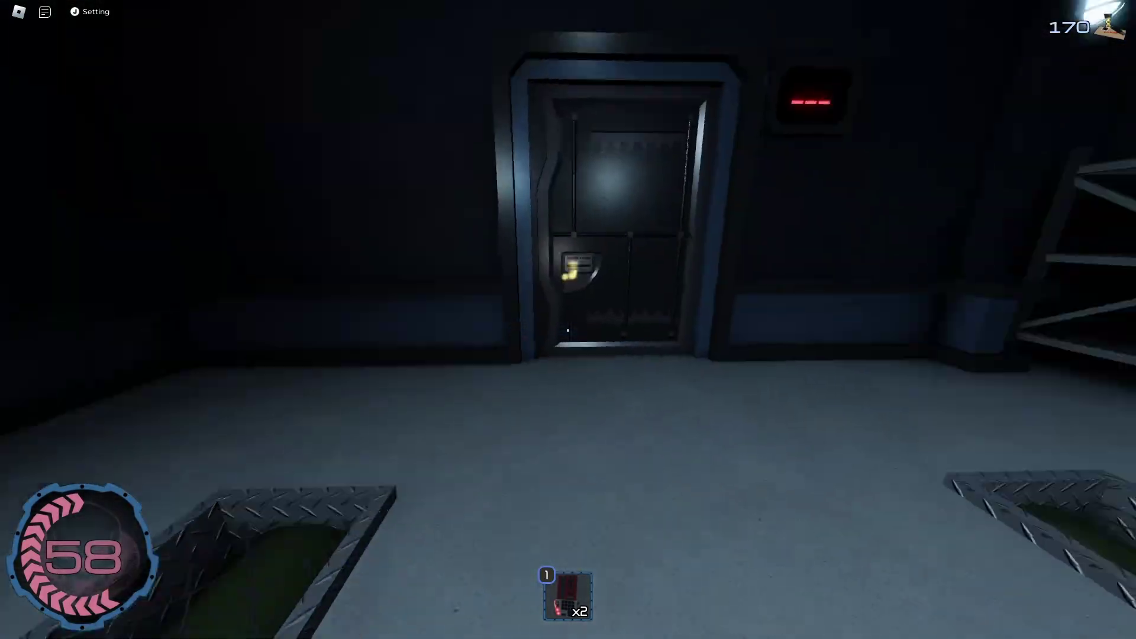
key("1")
left_click(568, 330)
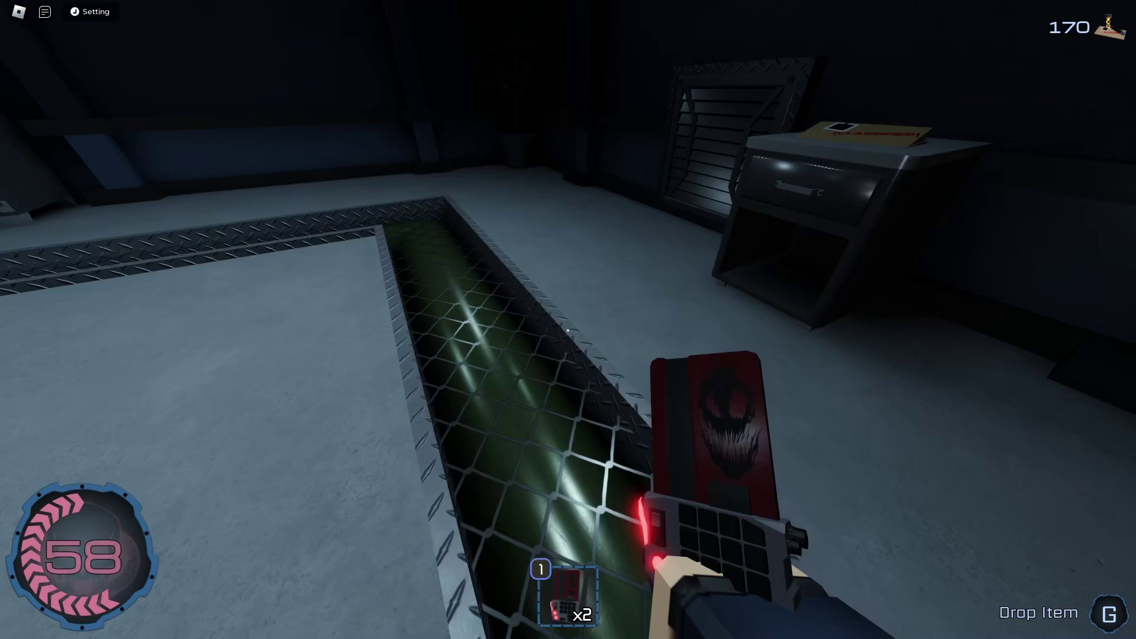
- Grab the classified folder from the desk, raising the counter to 180, and open the drawer
key("w")
key("e")
key("e")
- Climb through the ceiling vent and walk up to door 008's lever
key("w")
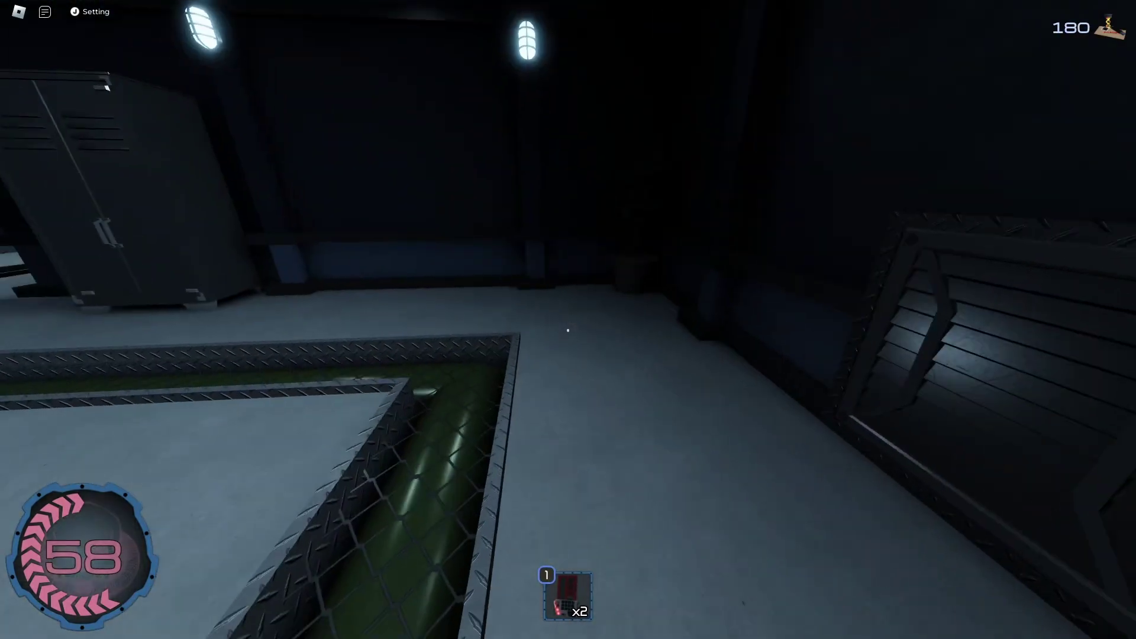
key("e")
key("w")
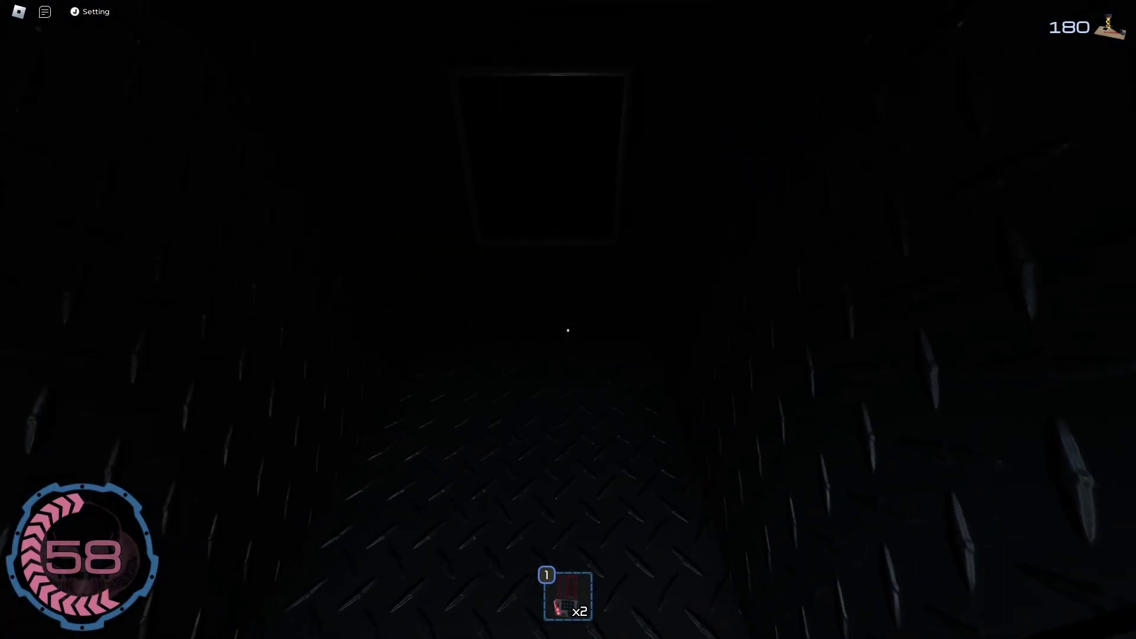
key("w")
key("w")
key("w")
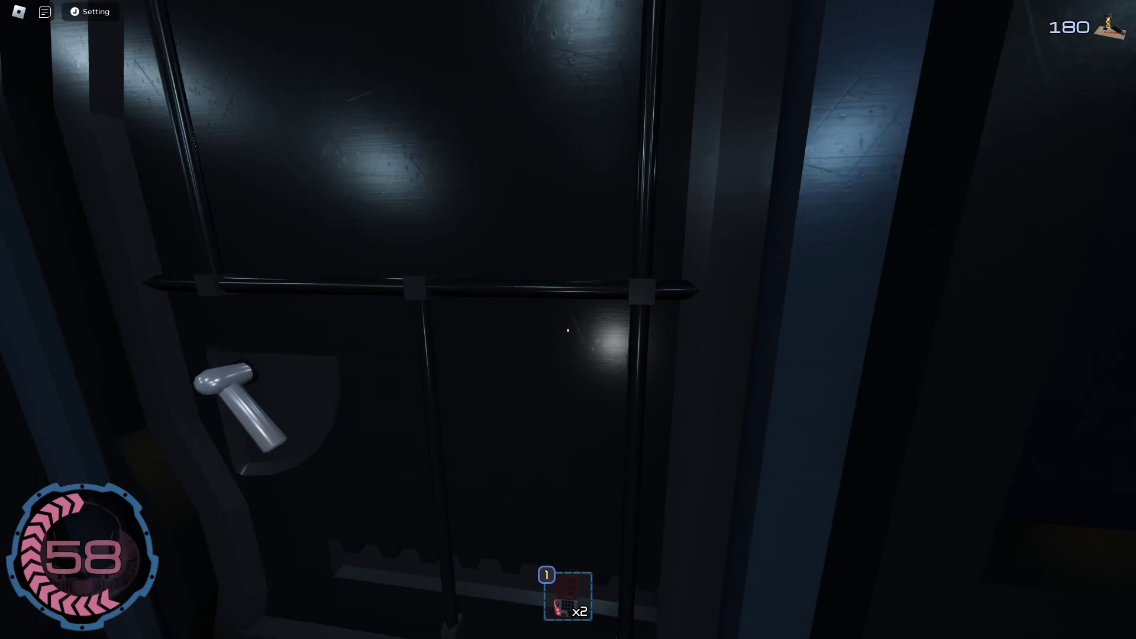
key("w")
key("w")
key("w")
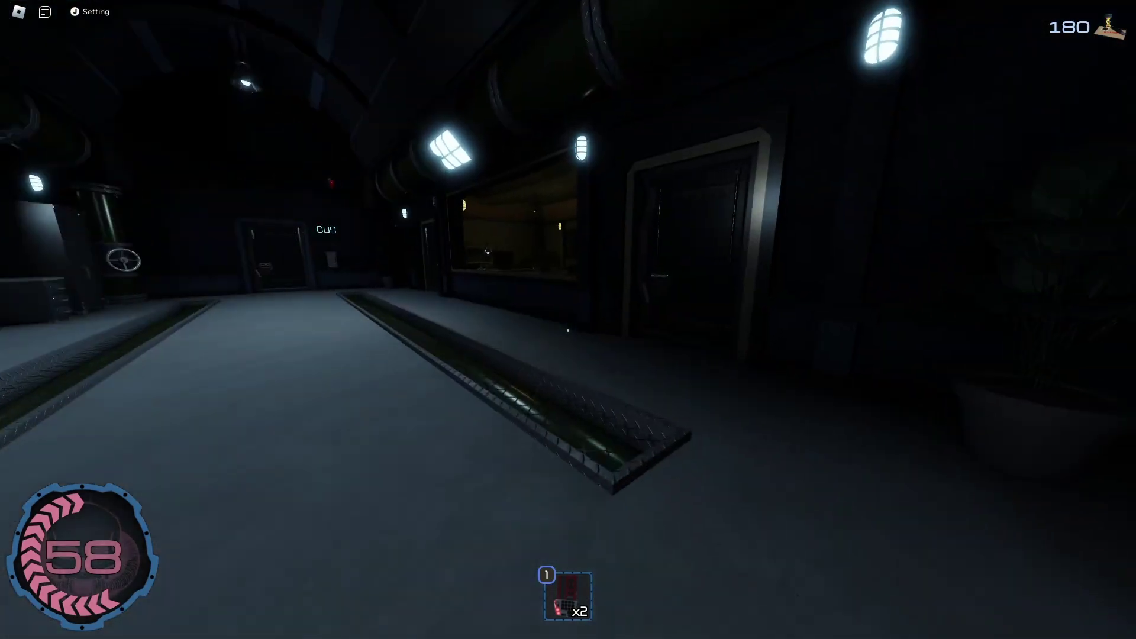
- Walk down the hallway past the office counter to the lockers by door 009
key("w")
key("w")
key("w")
key("w")
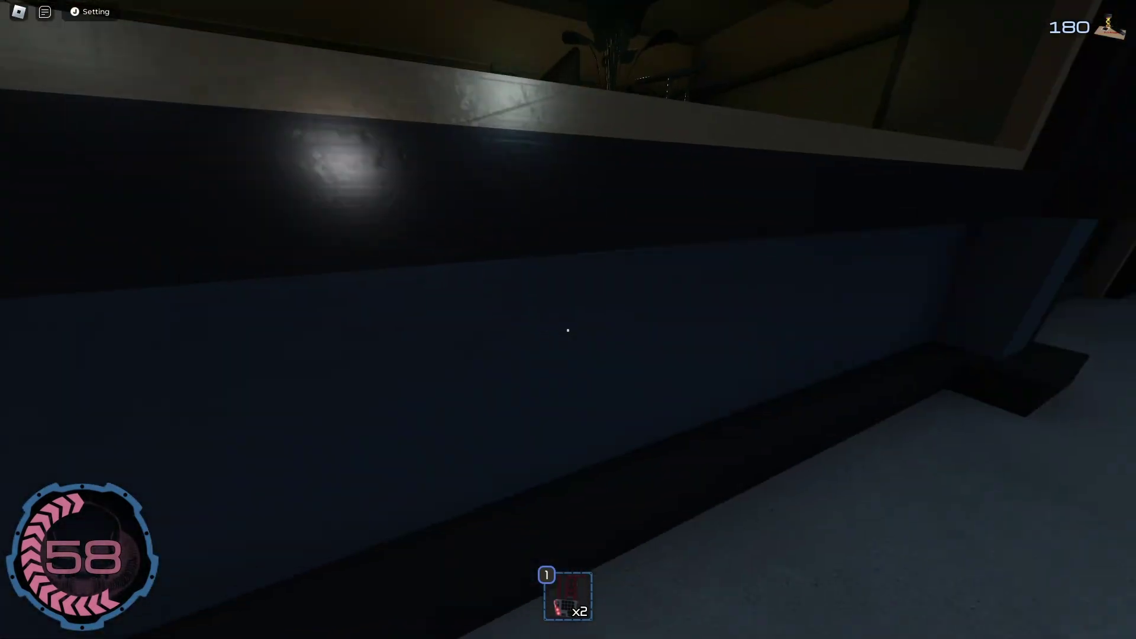
key("w")
key("w")
key("w")
key("w")
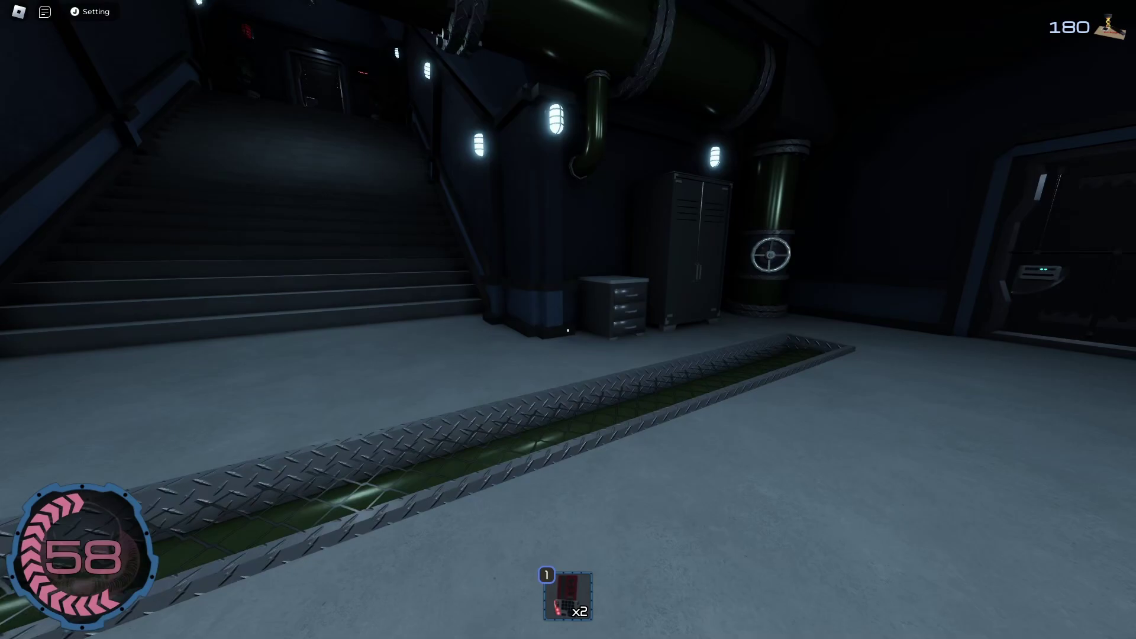
key("w")
key("w")
key("w")
key("w")
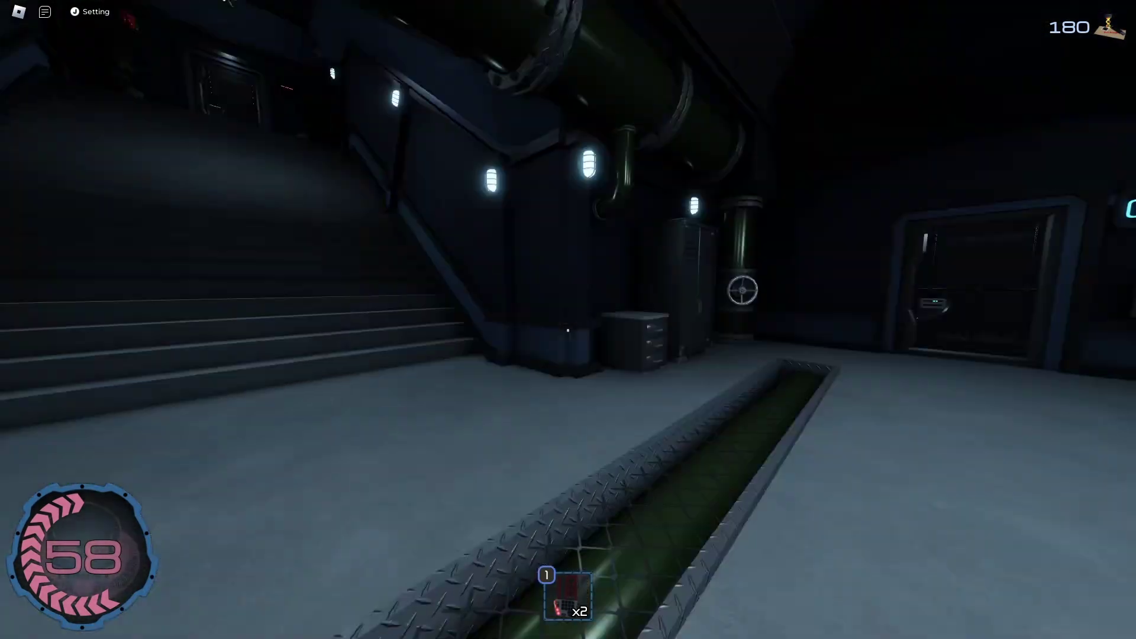
key("w")
key("w")
key("w")
key("w")
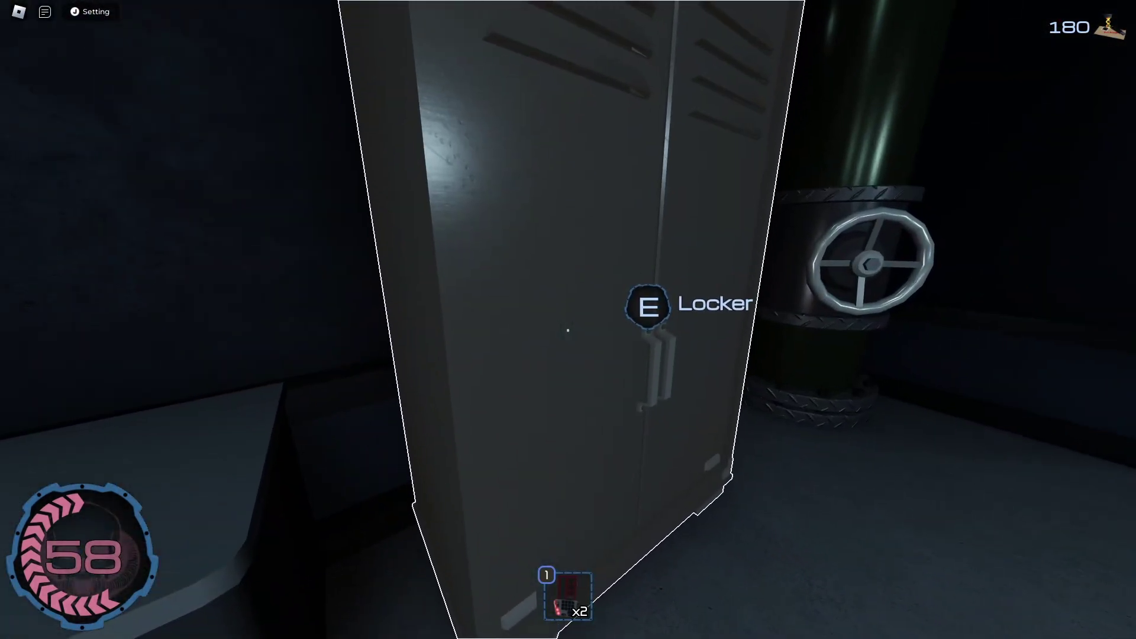
- Get into the hallway locker near the stairs to hide
key("w")
key("w")
key("w")
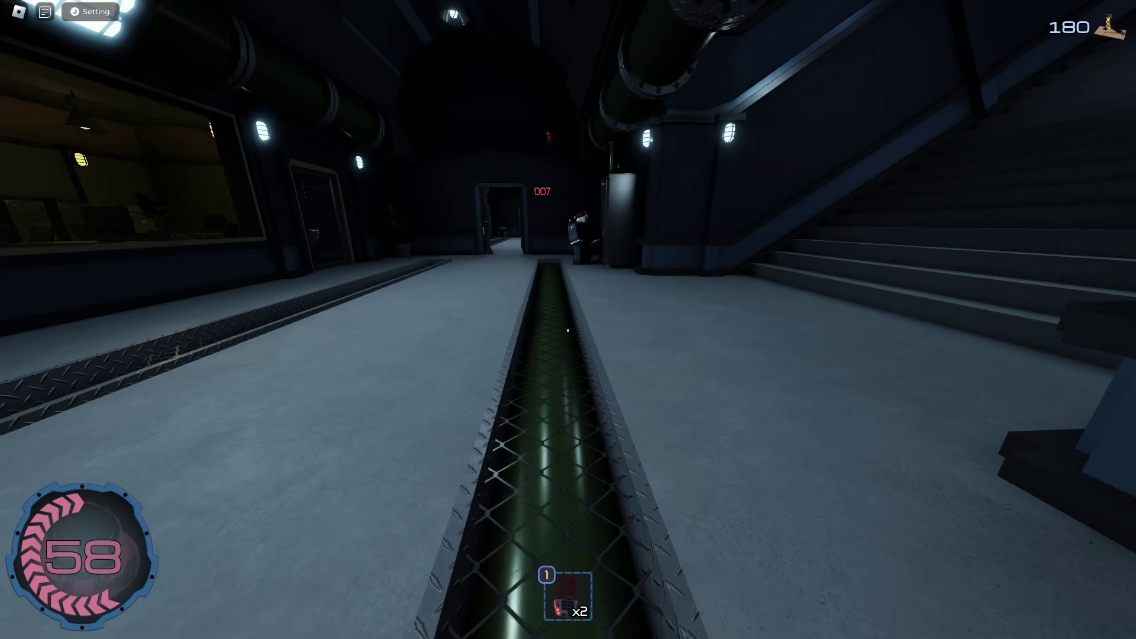
key("w")
key("w")
key("w")
key("w")
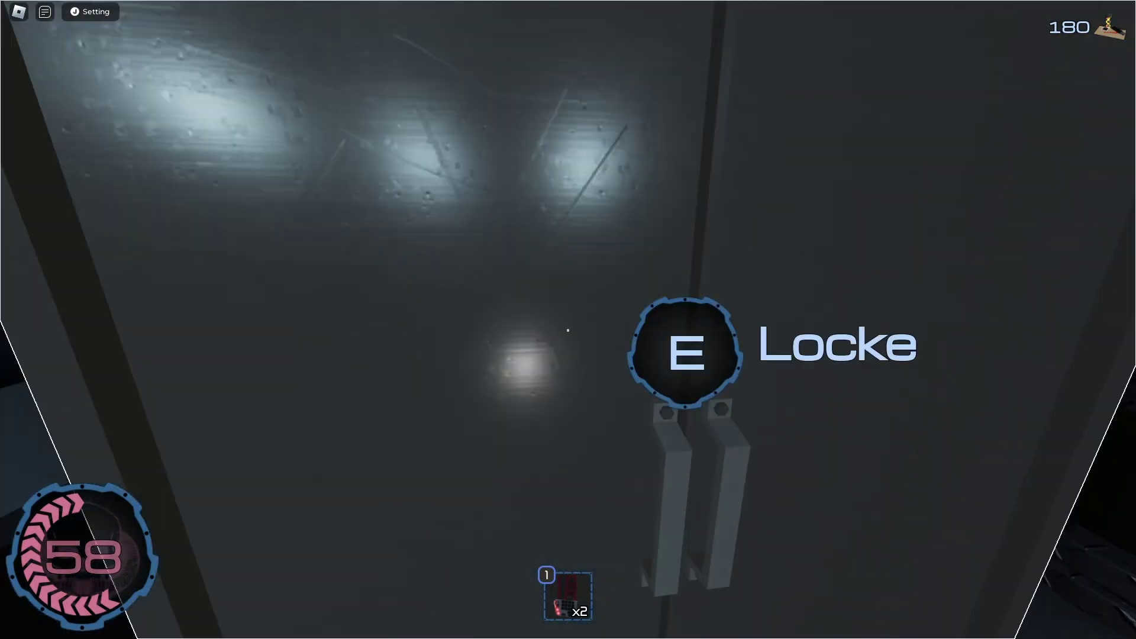
key("e")
key("e")
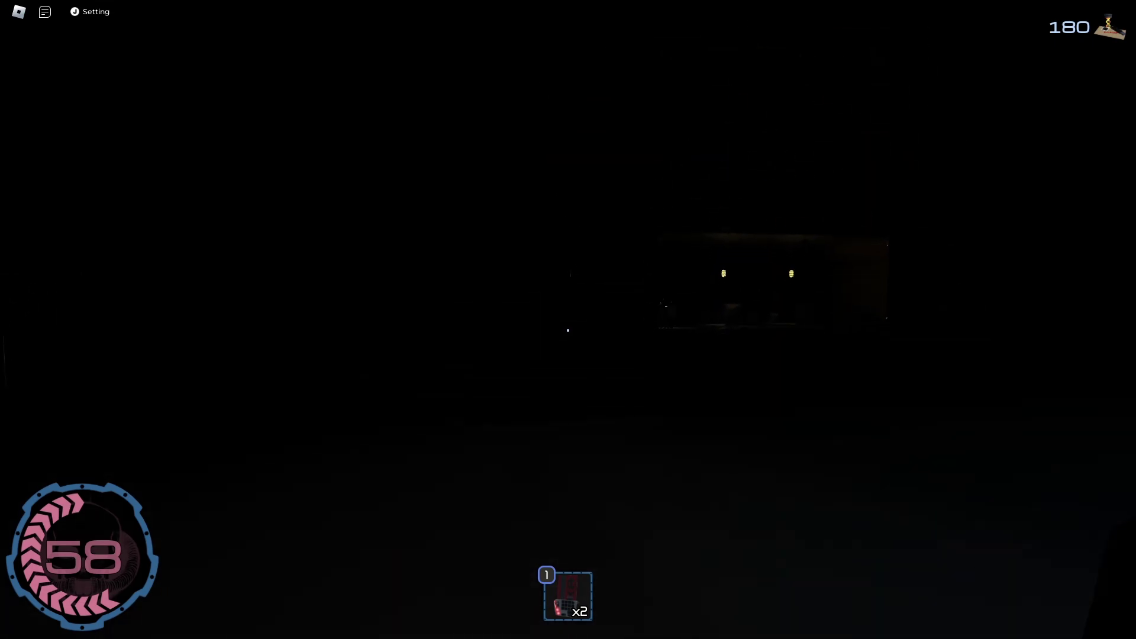
- Leave the locker and take the keycard from the nearby drawer
key("e")
key("w")
key("w")
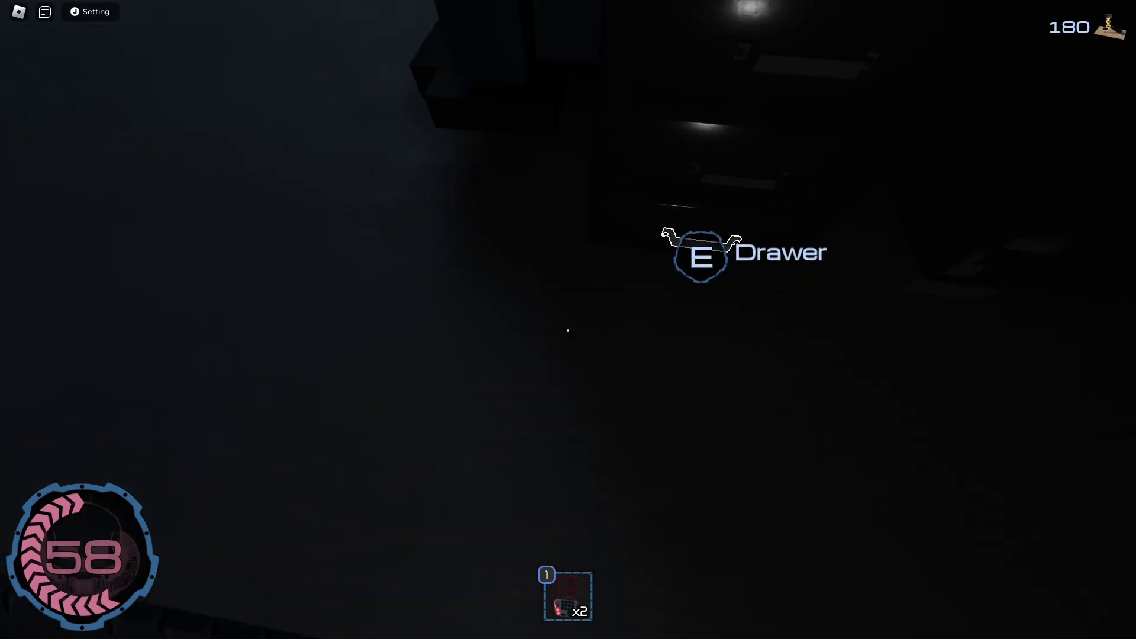
key("w")
key("e")
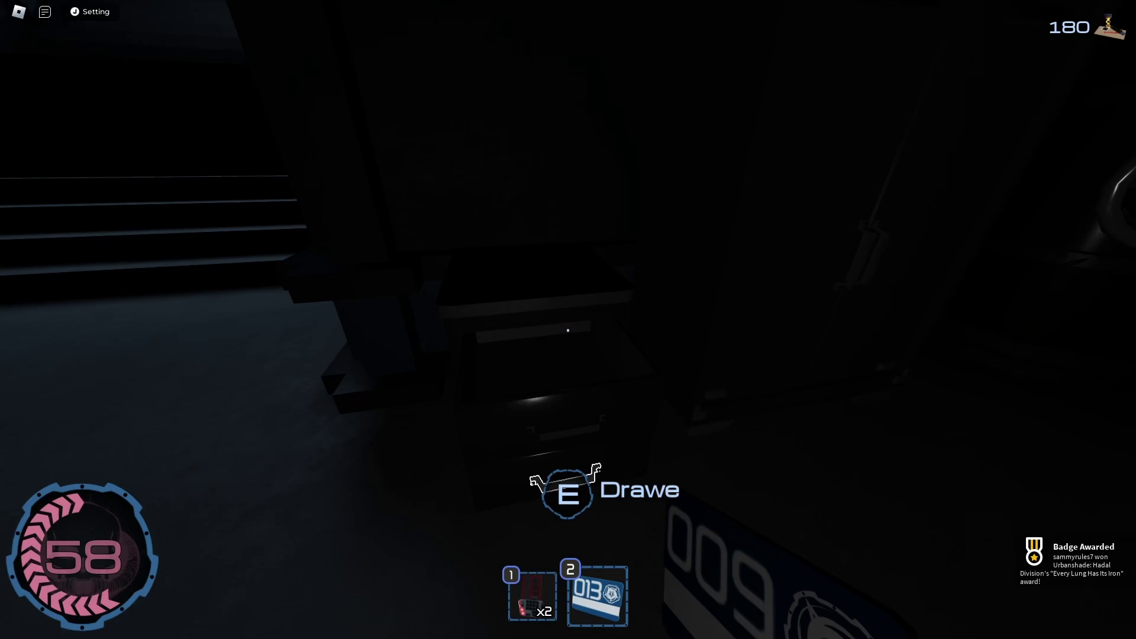
- Climb the stairs to the door and face its keycard reader
key("w")
key("w")
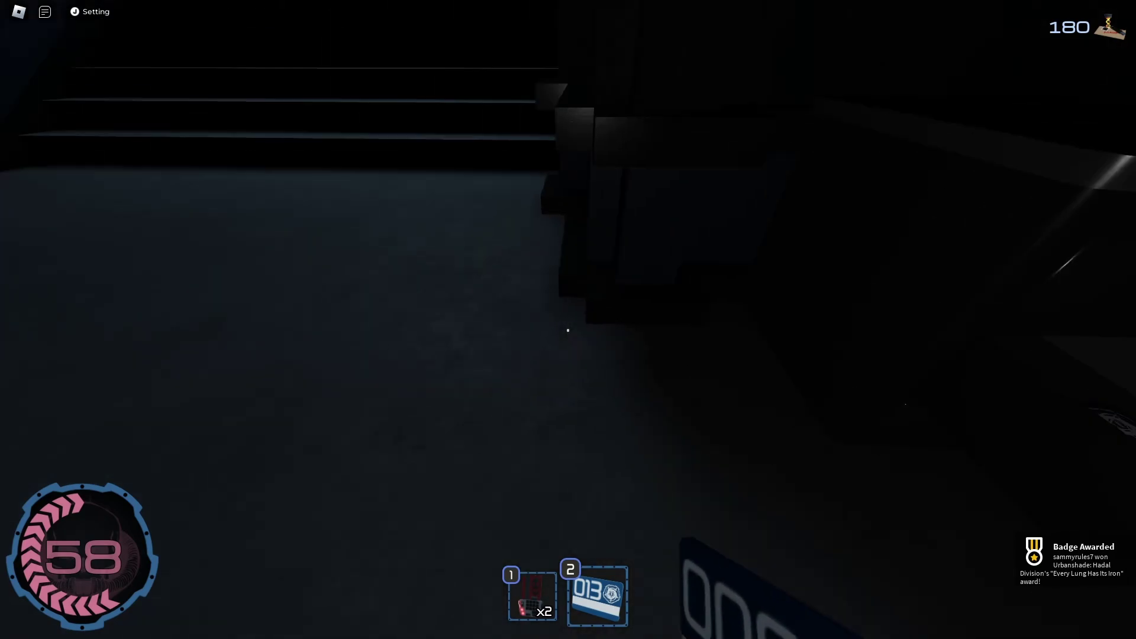
key("w")
key("w")
key("w")
key("w")
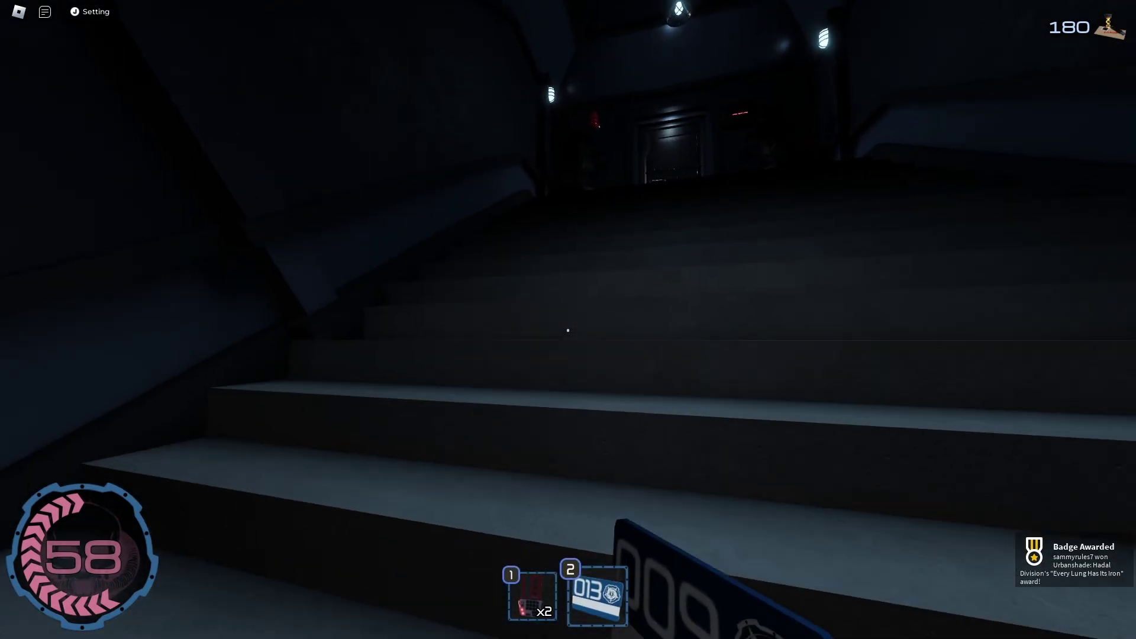
key("w")
key("w")
key("w")
key("w")
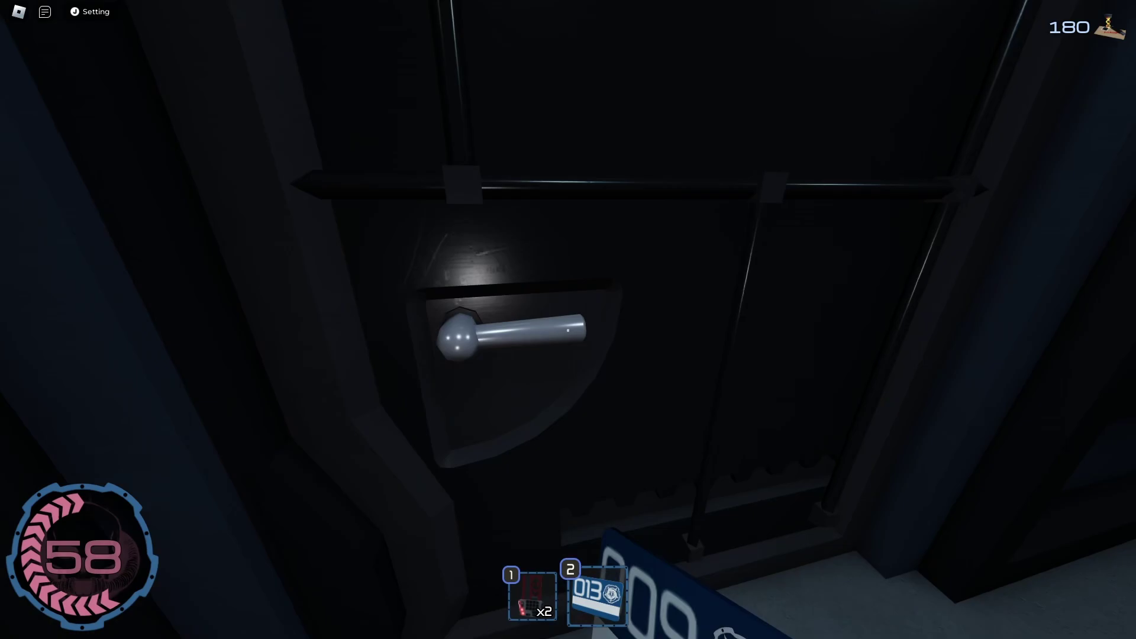
key("w")
key("s")
key("s")
key("s")
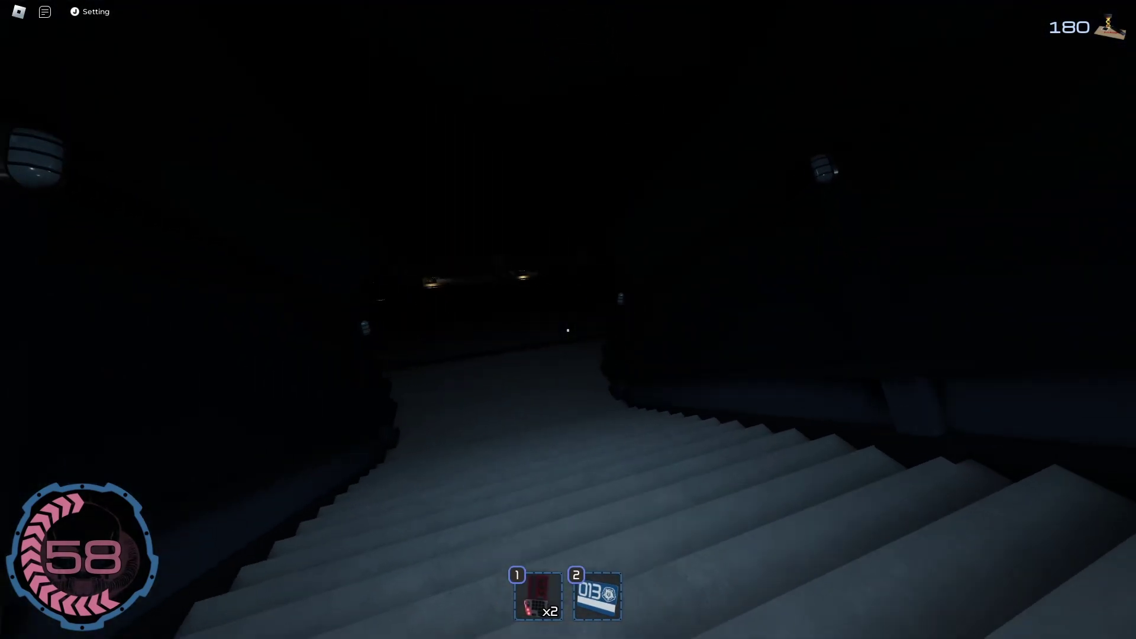
key("s")
key("w")
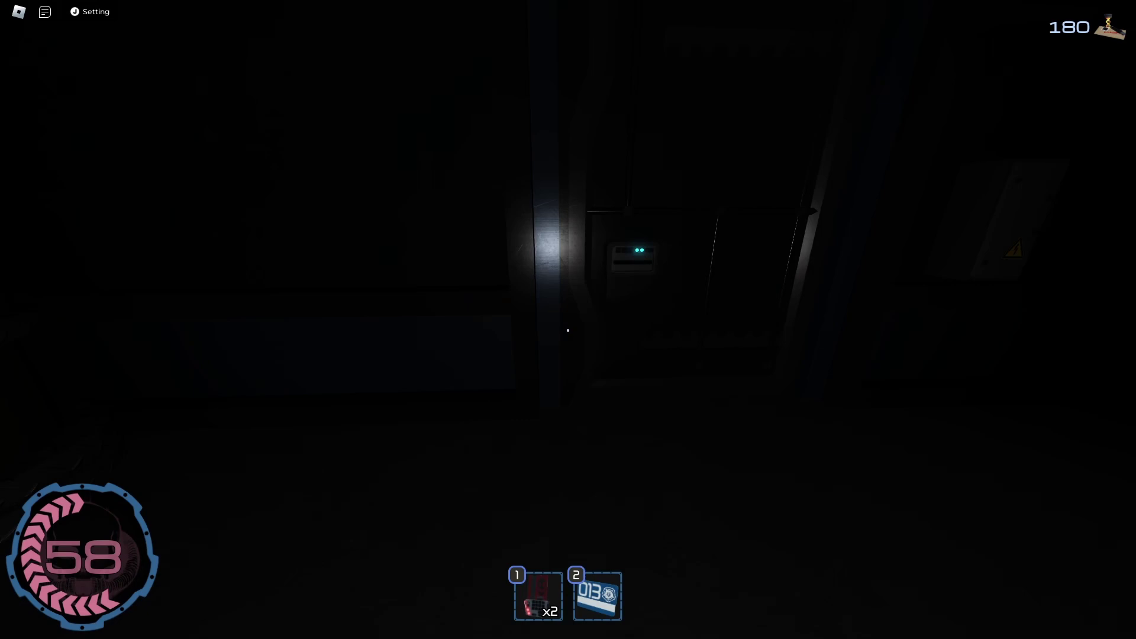
key("w")
key("w")
key("w")
key("w")
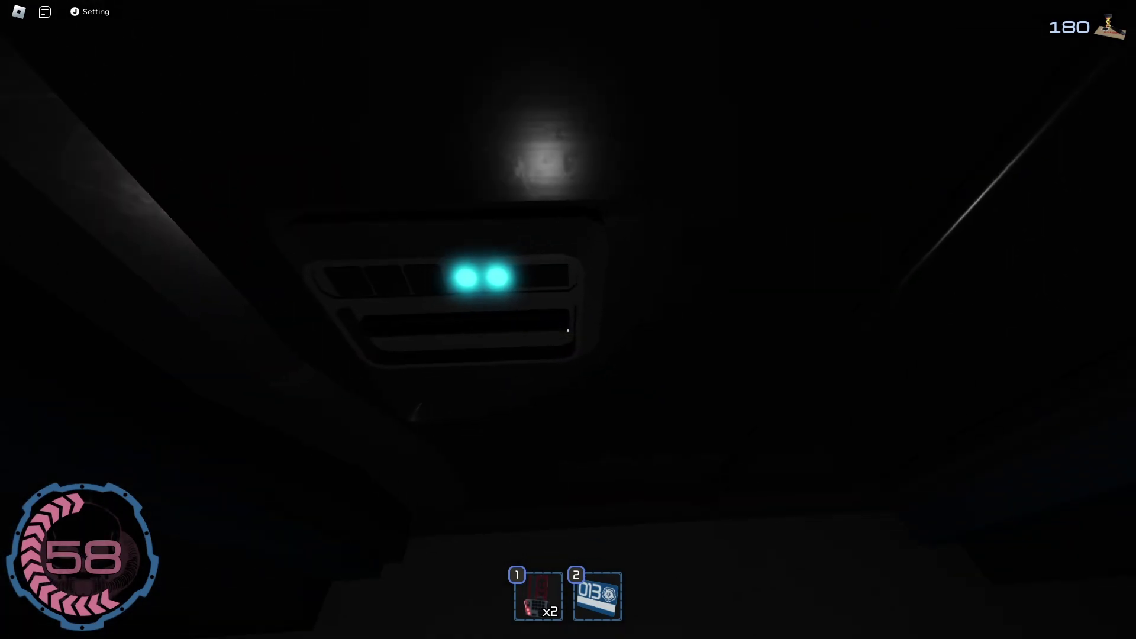
left_click_drag(568, 266, 569, 373)
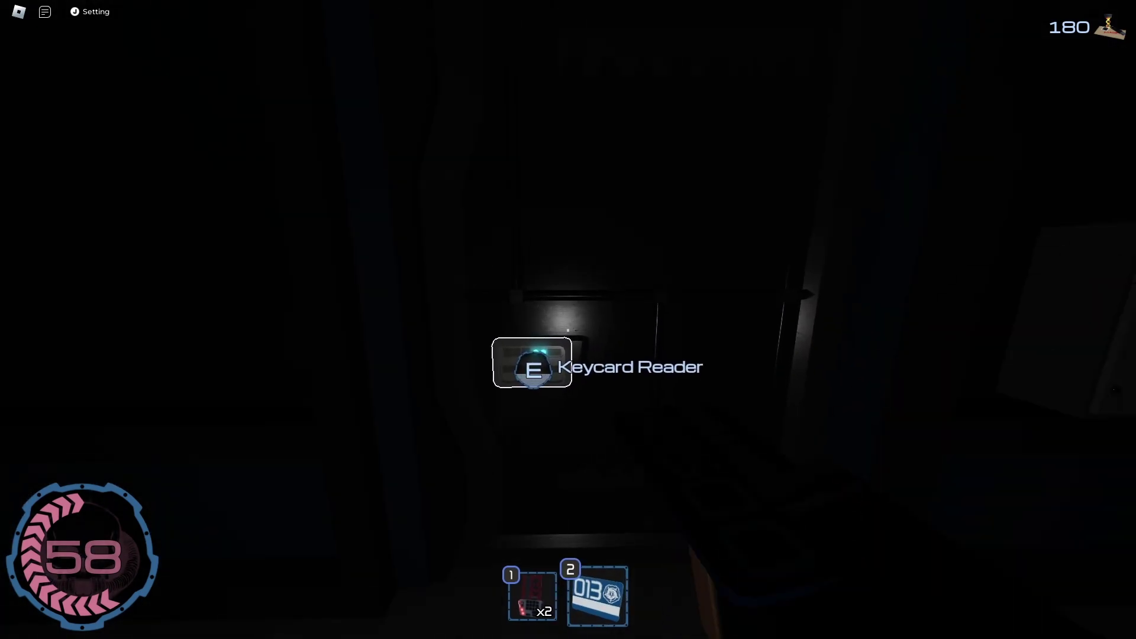
- Open the door with the keycard and enter the large hall
key("e")
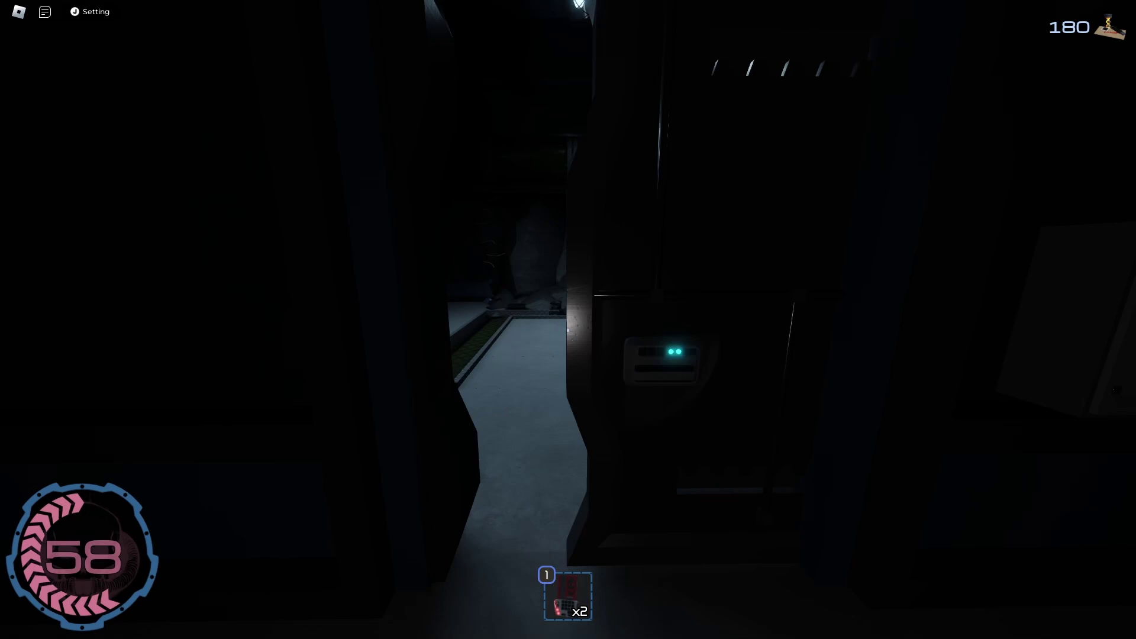
key("w")
key("w")
key("w")
key("w")
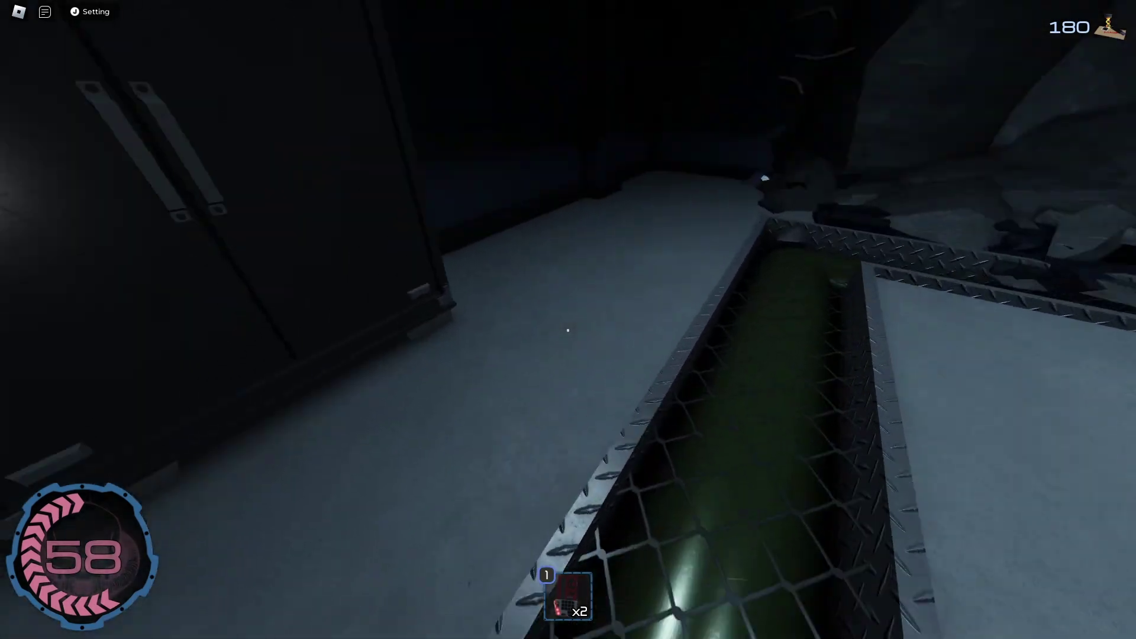
key("w")
key("w")
key("w")
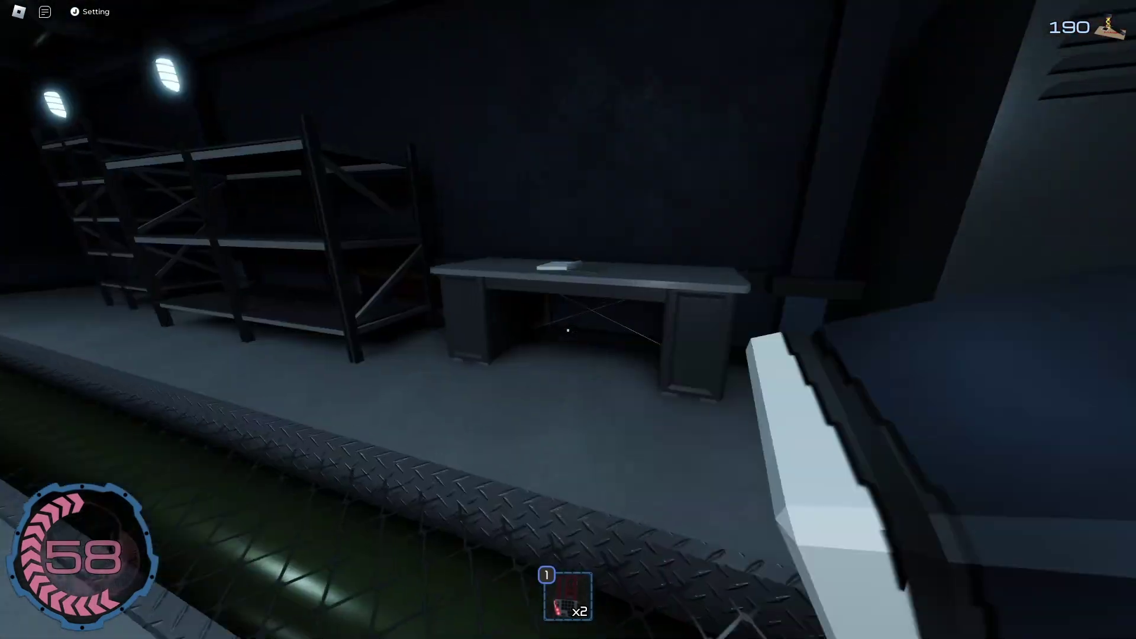
key("w")
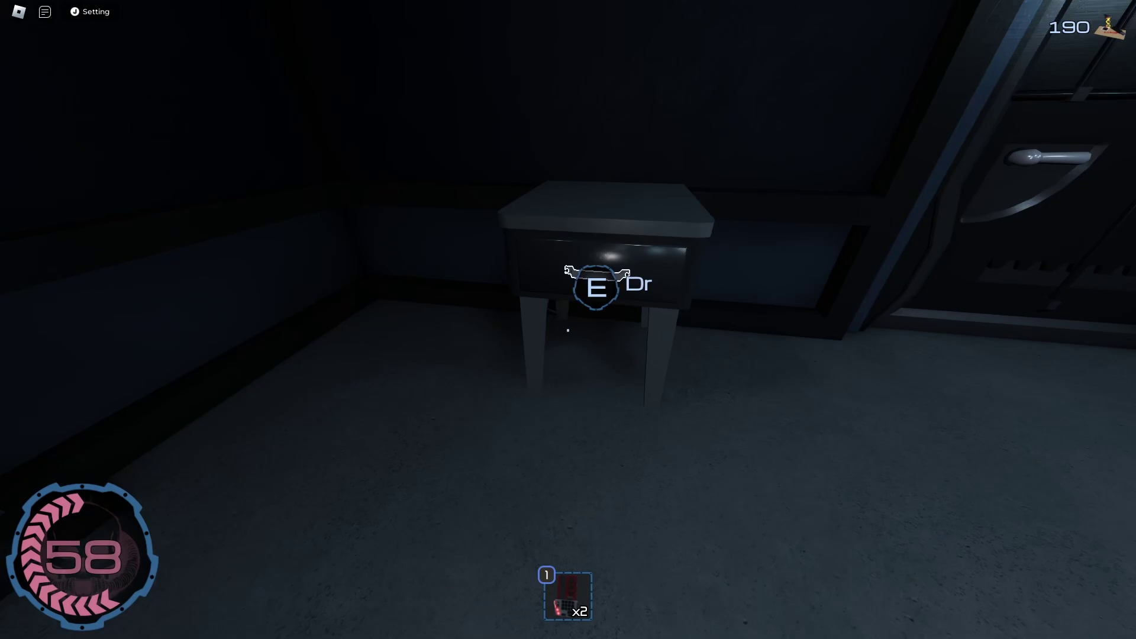
- Loot two drawers, raising currency to 205, and walk the walkway past the crate
key("e")
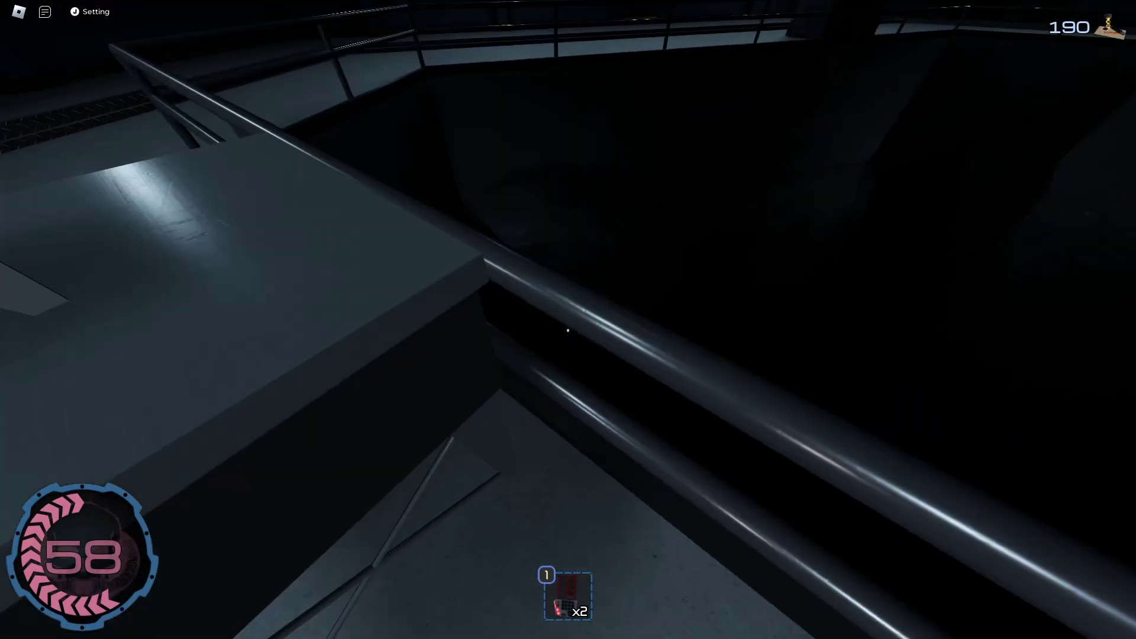
key("e")
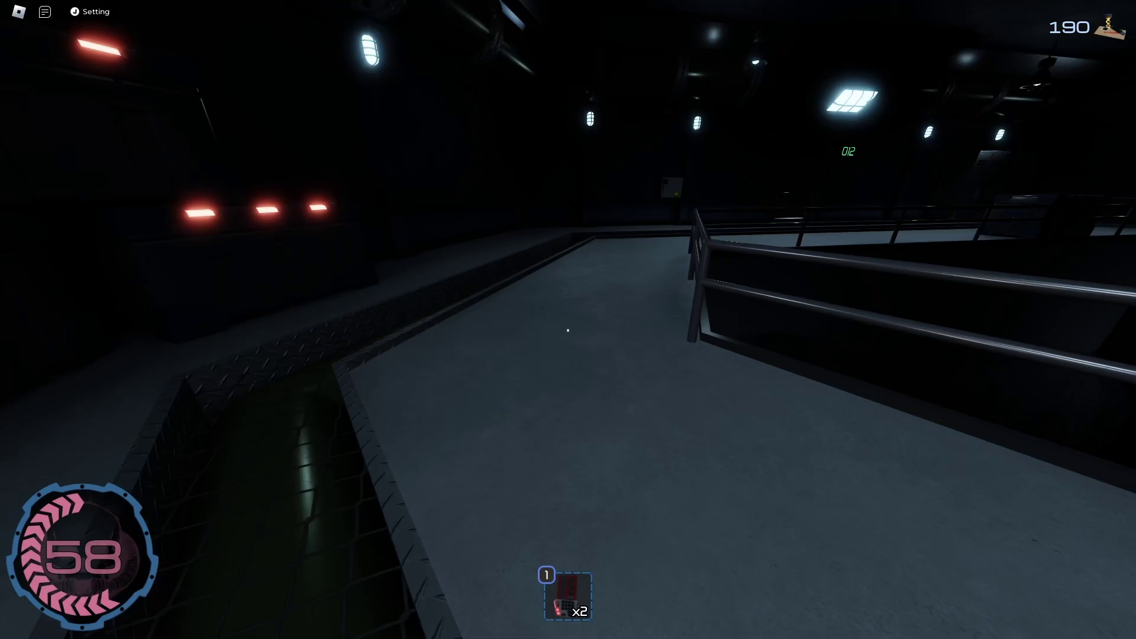
key("w")
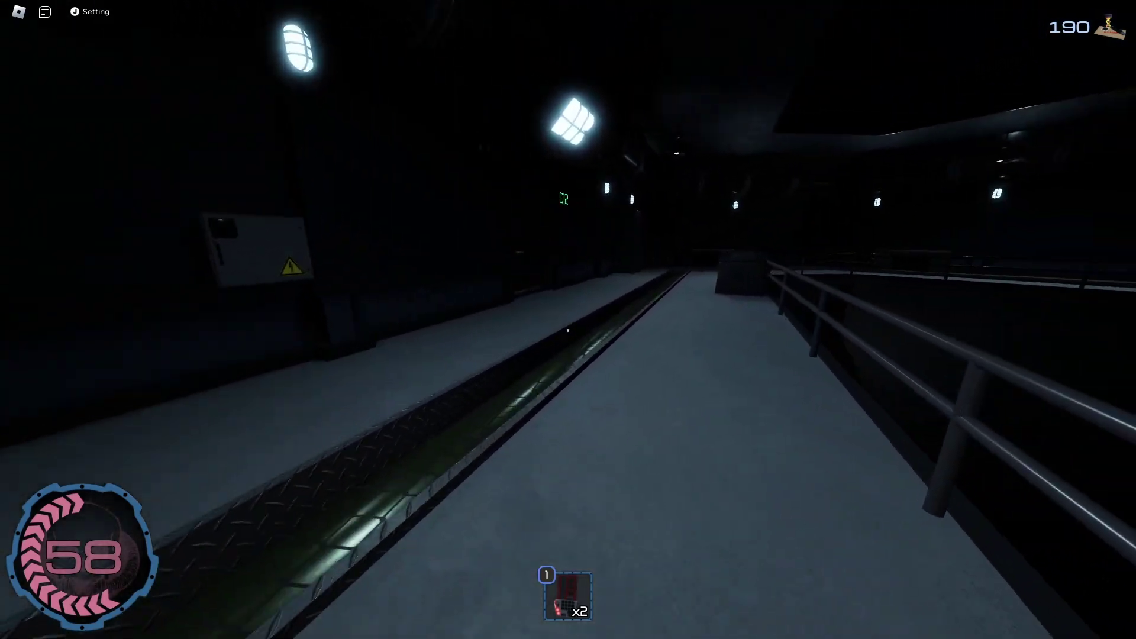
key("w")
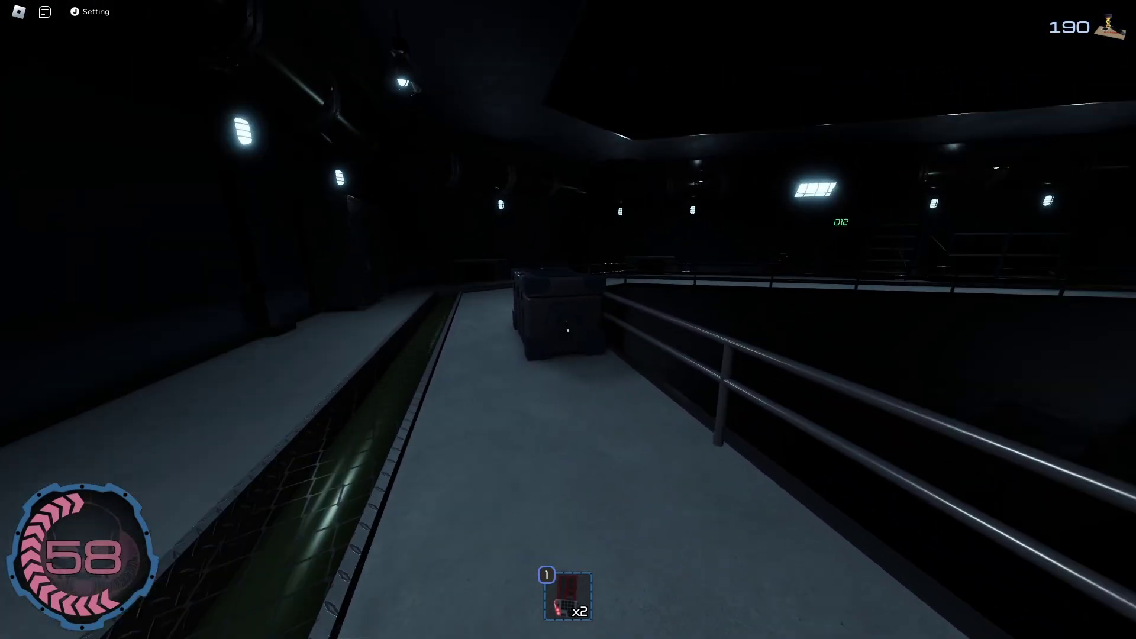
key("w")
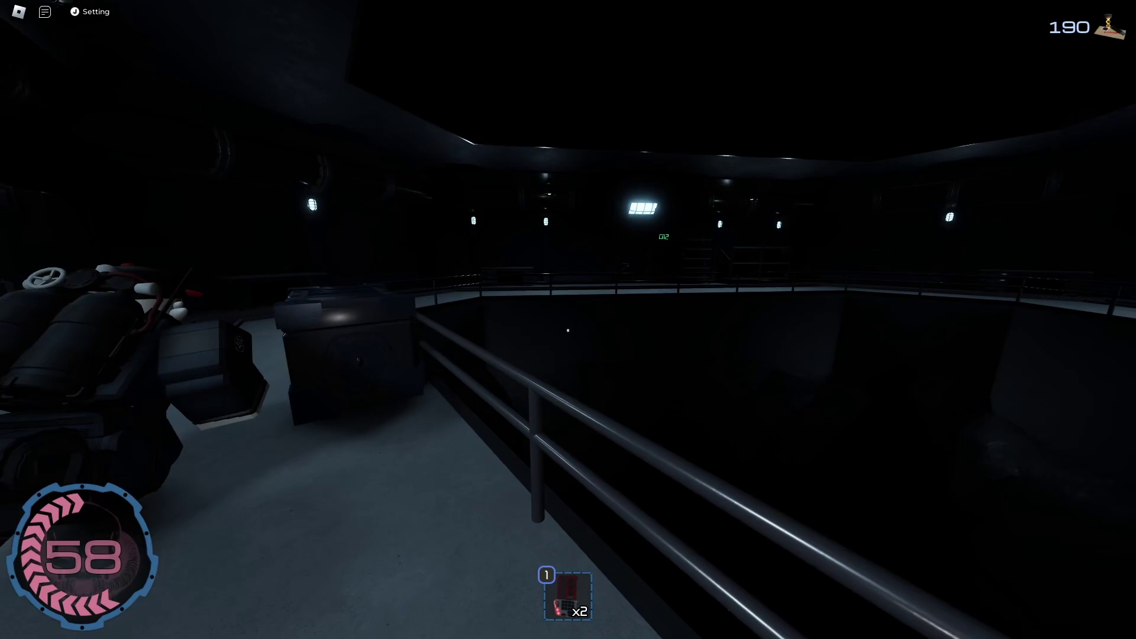
- Follow the walkway, check the table, and approach the lockers near door 012
key("w")
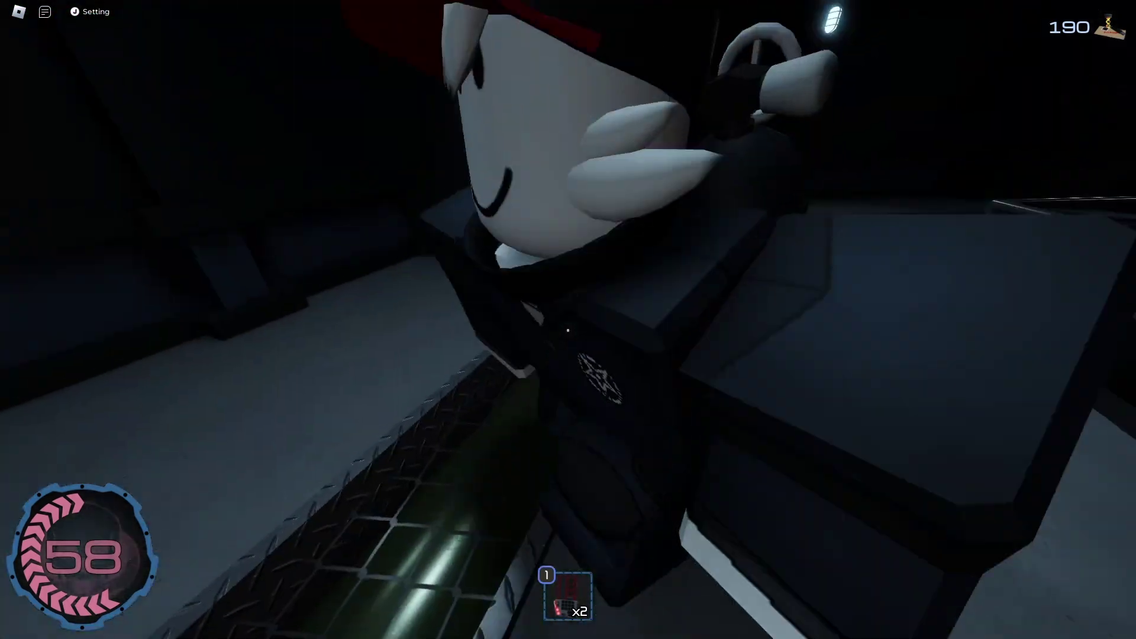
key("w")
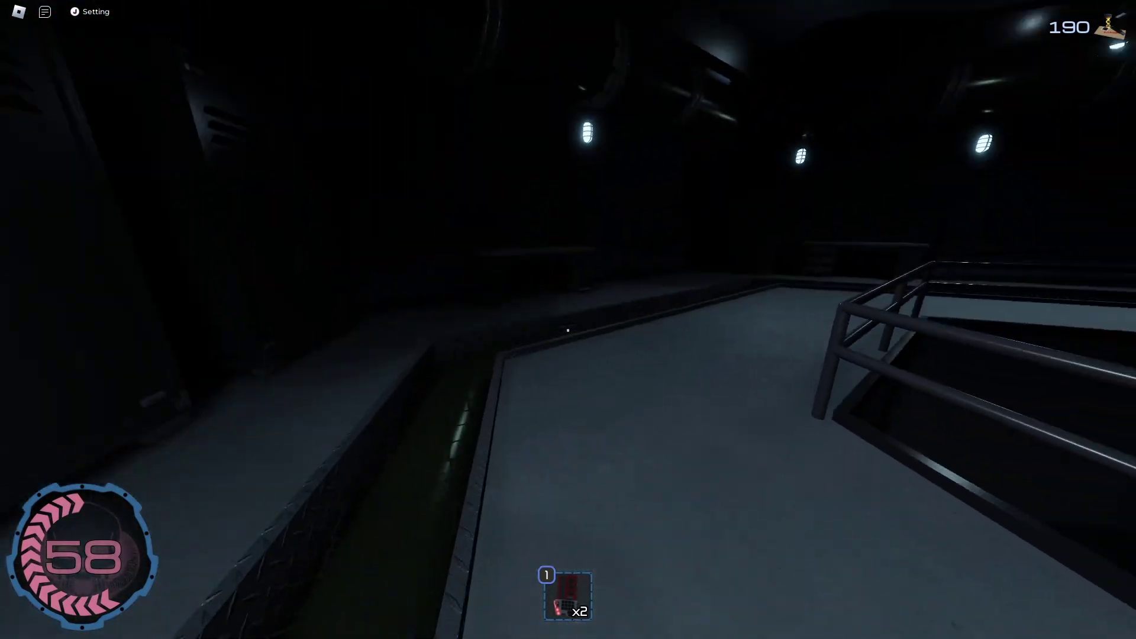
key("w")
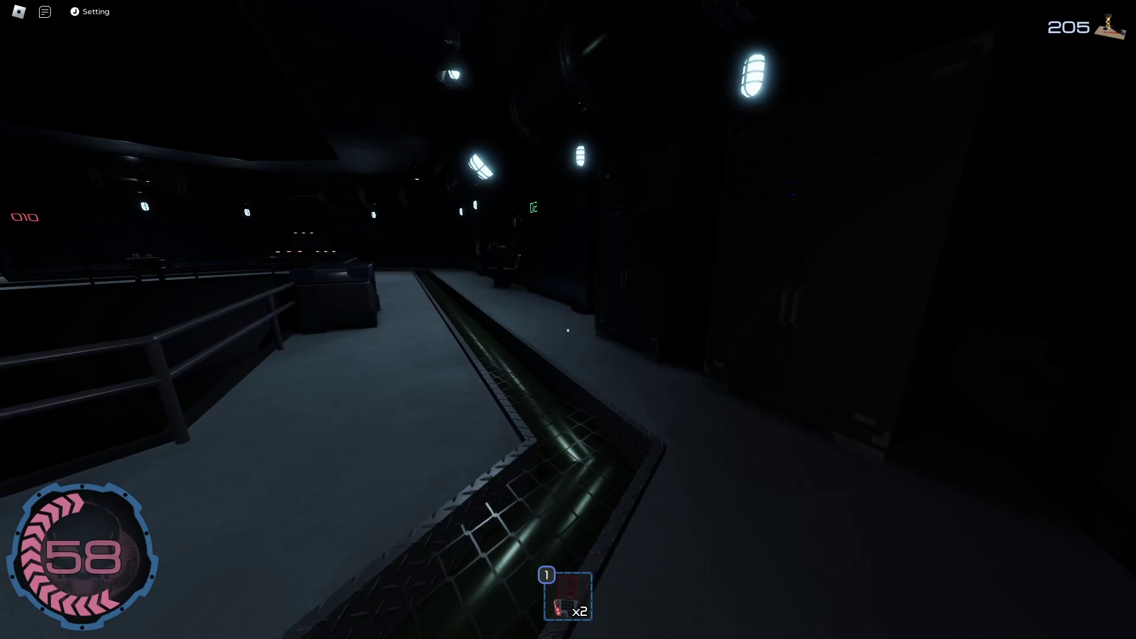
key("w")
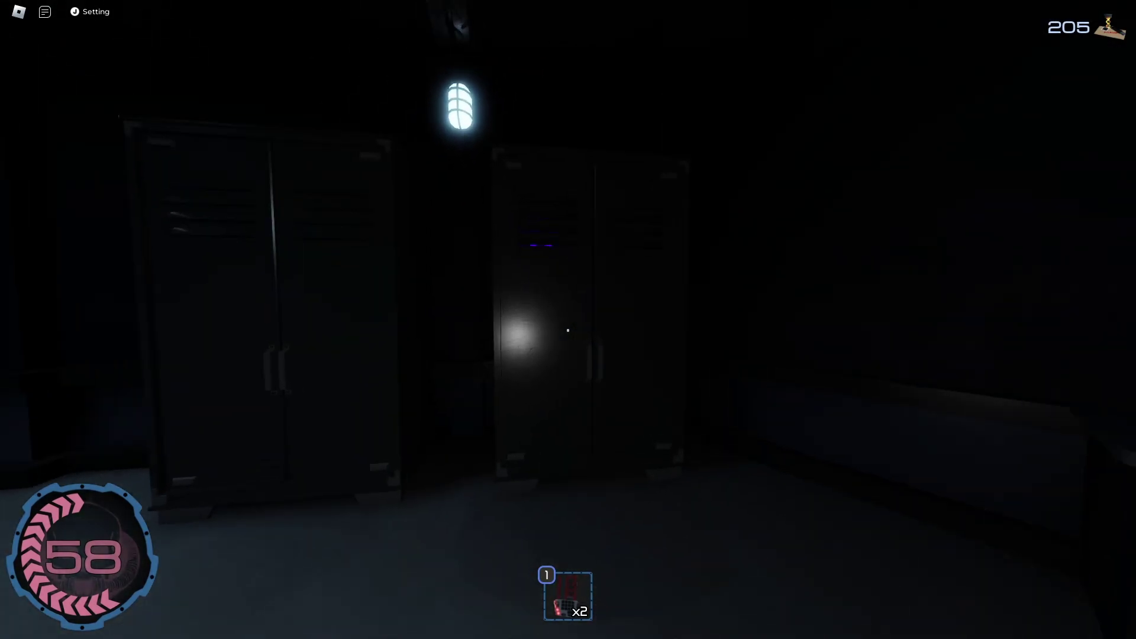
key("w")
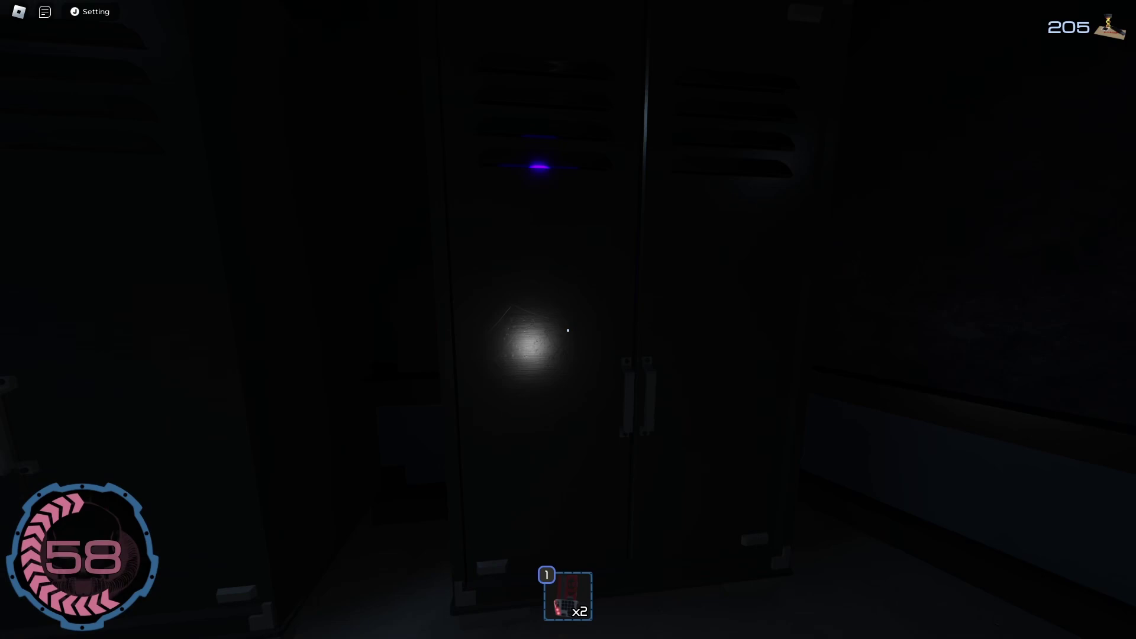
key("s")
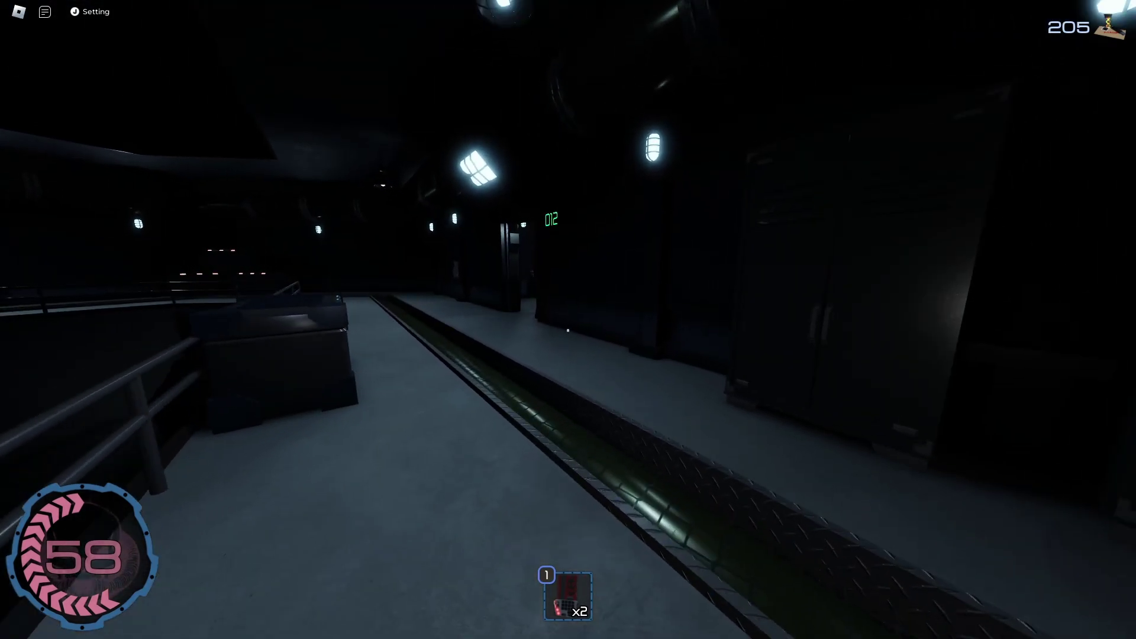
- Walk to a locker, hide inside, and climb back out when it is safe
key("w")
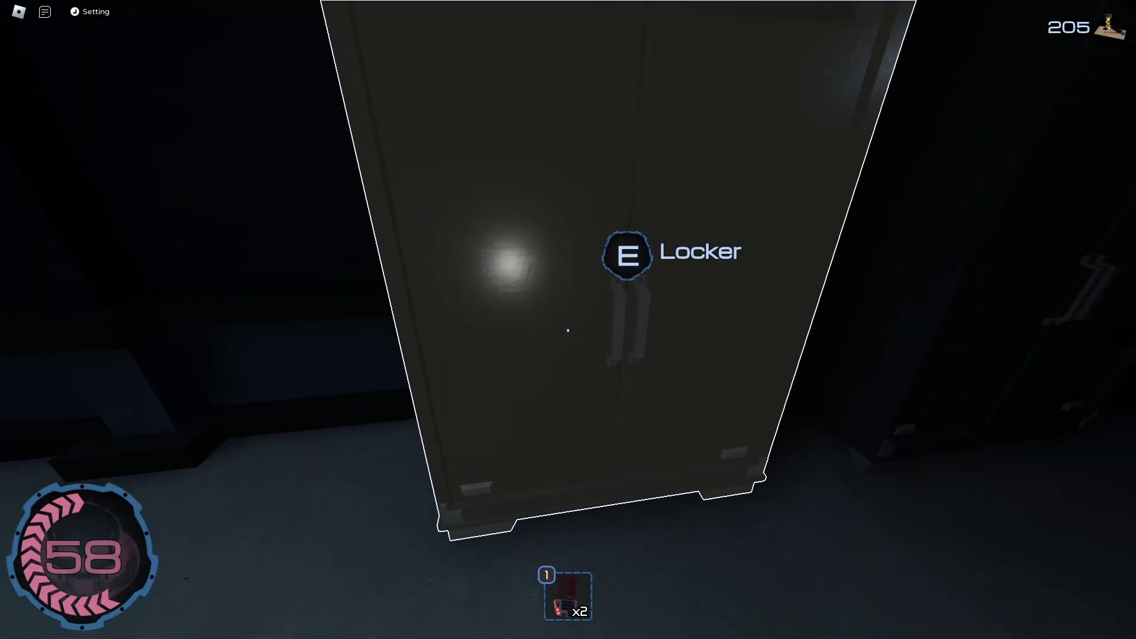
key("e")
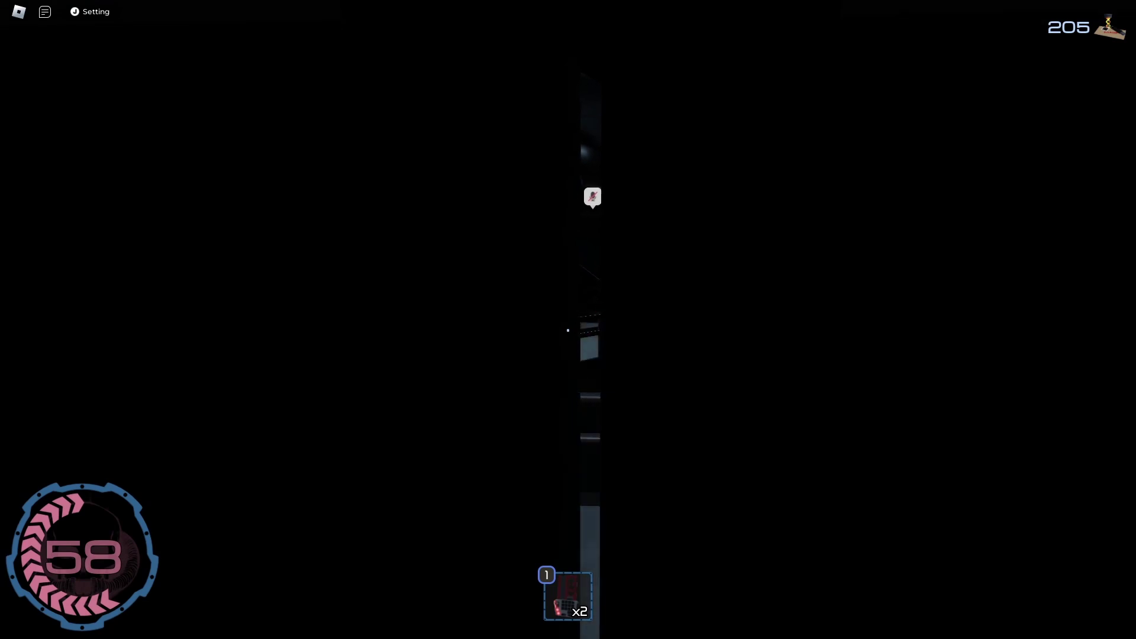
key("e")
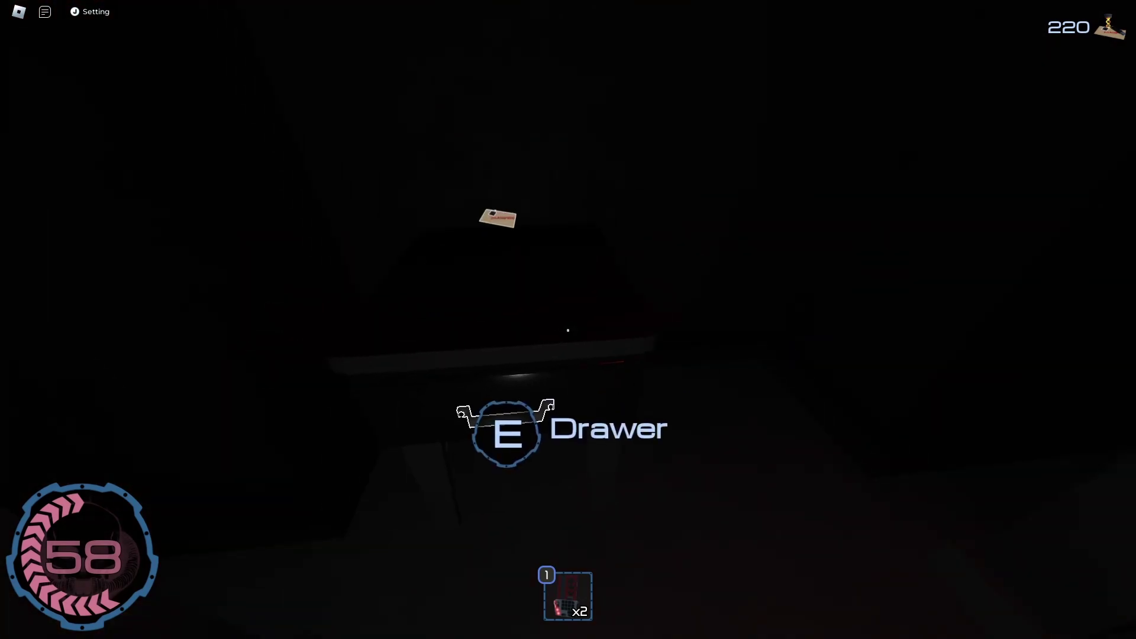
- Loot two drawers to reach 280 currency, then go down the corridor through door 016
key("e")
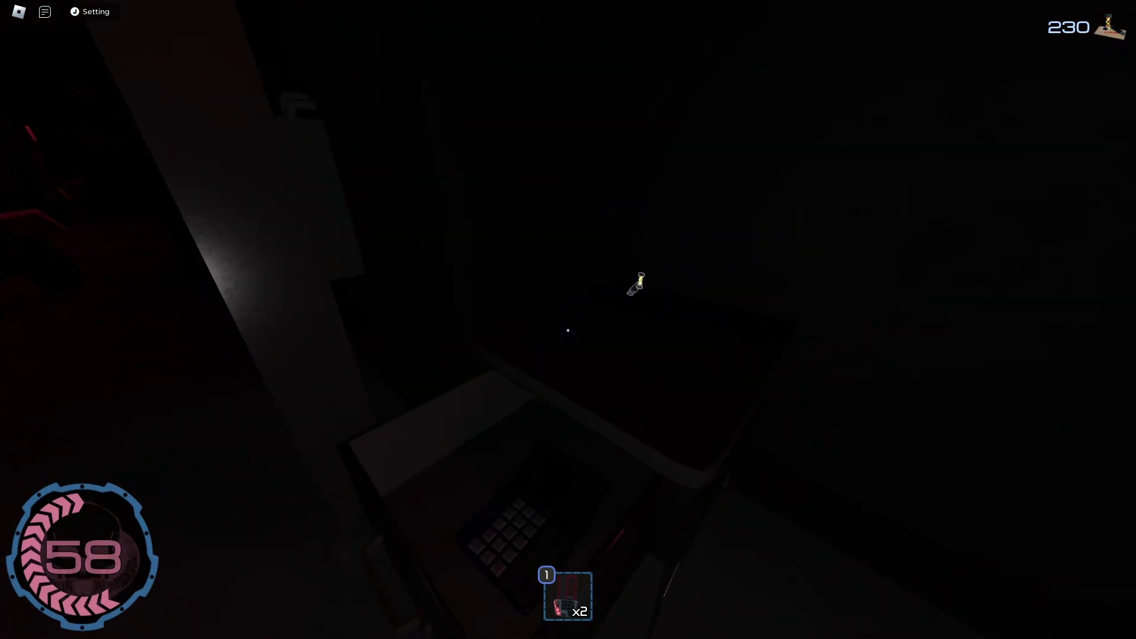
key("e")
key("e")
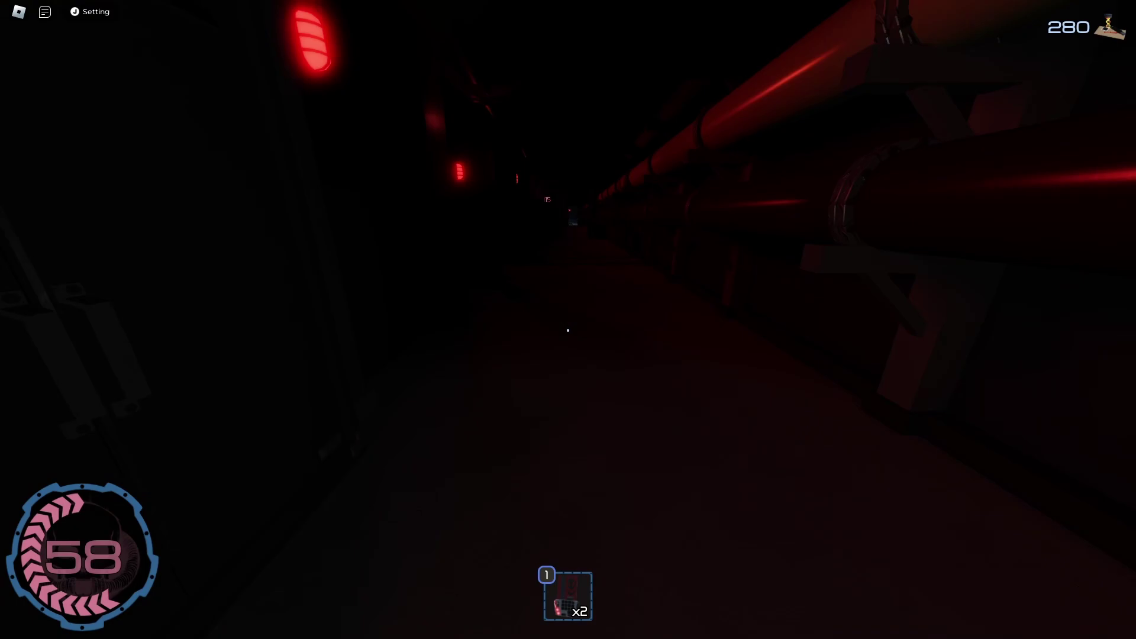
key("w")
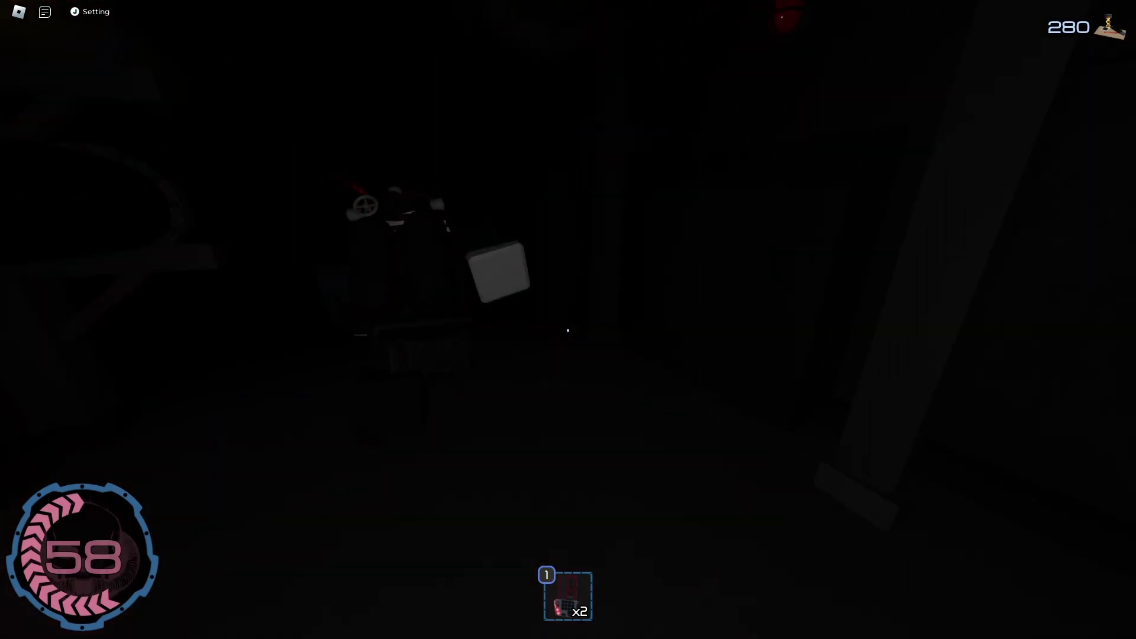
key("w")
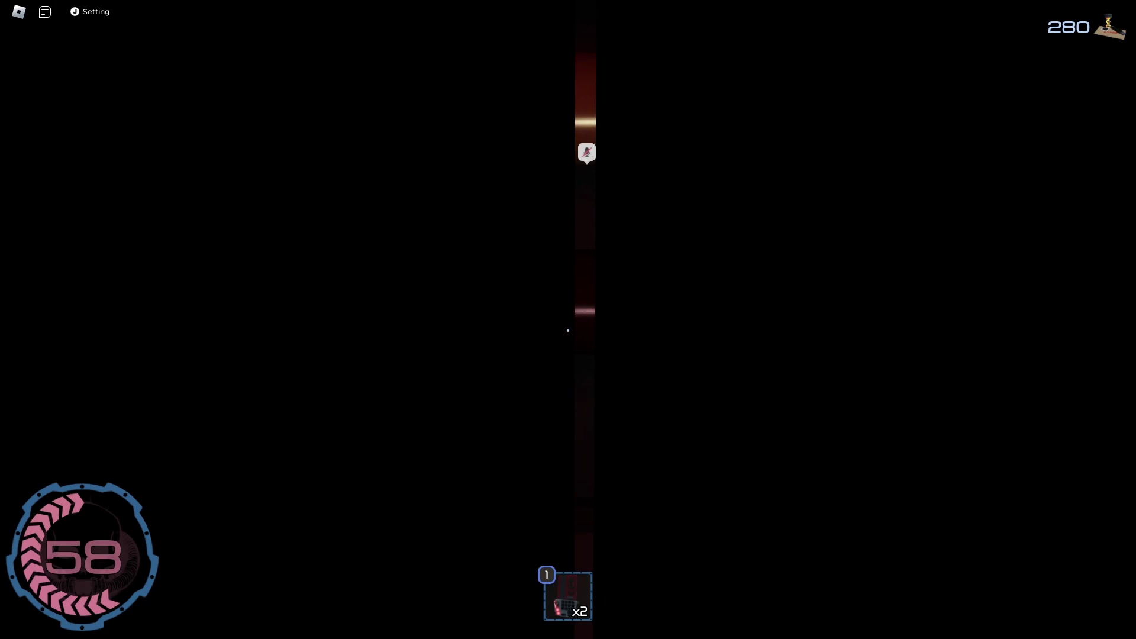
key("w")
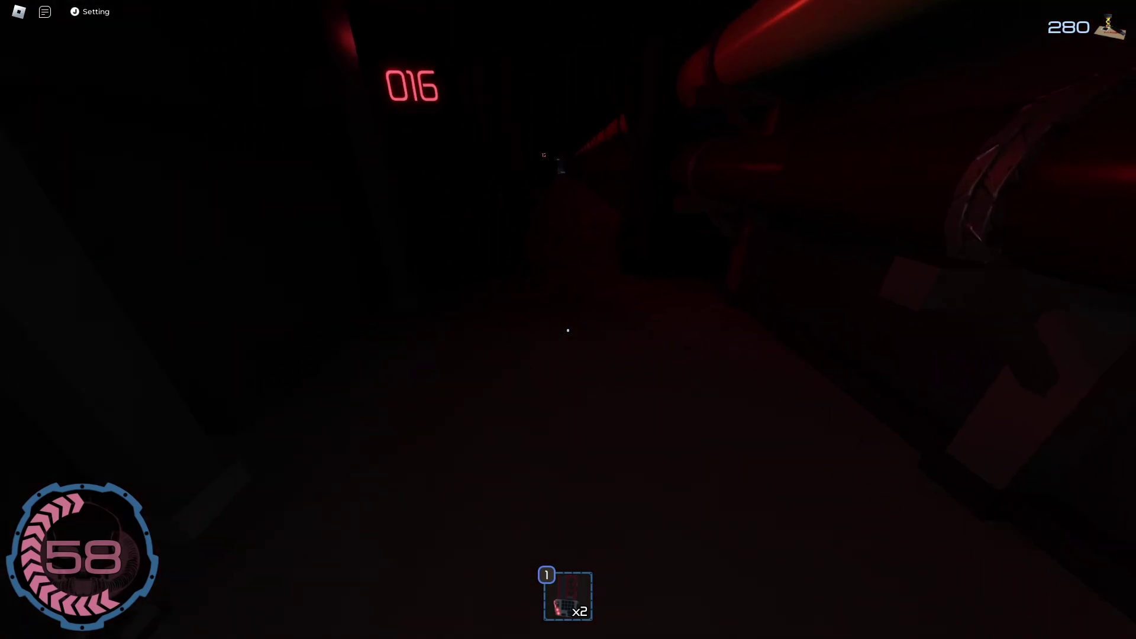
key("w")
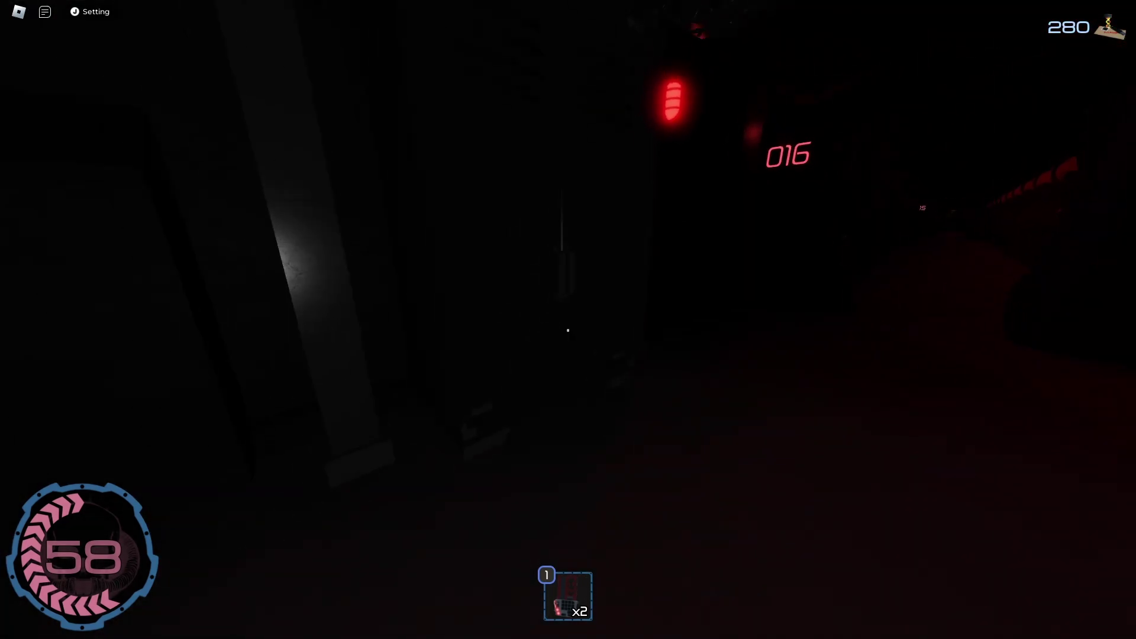
- Walk on through the corridor beyond door 016
key("w")
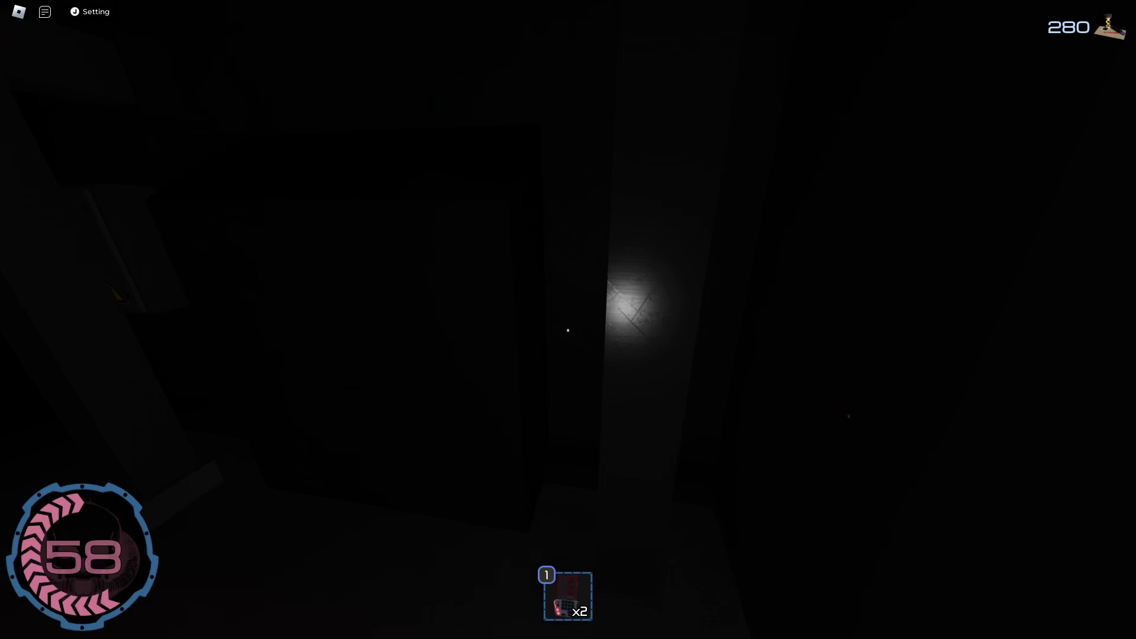